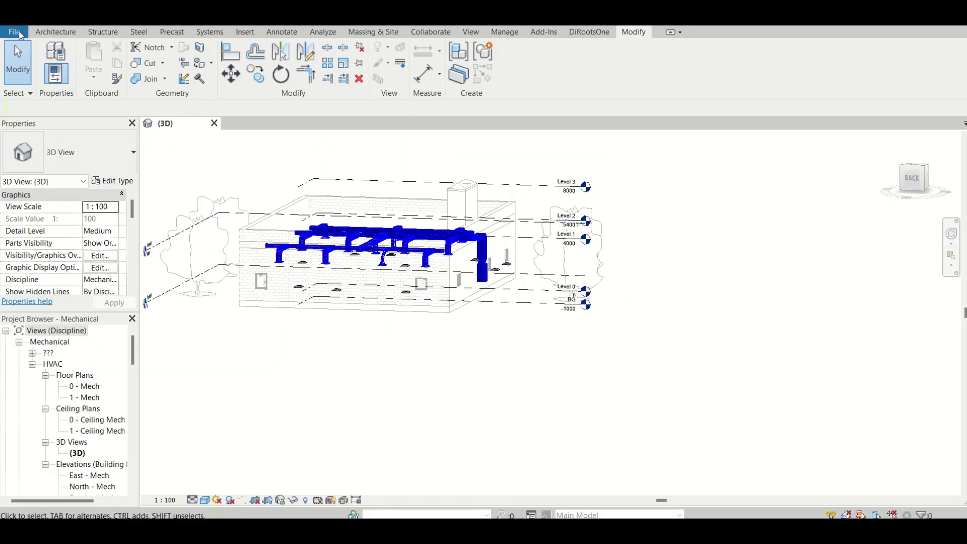
Browse the new family templates and preview Metric Electrical Fixture ceiling based without opening it
click(15, 31)
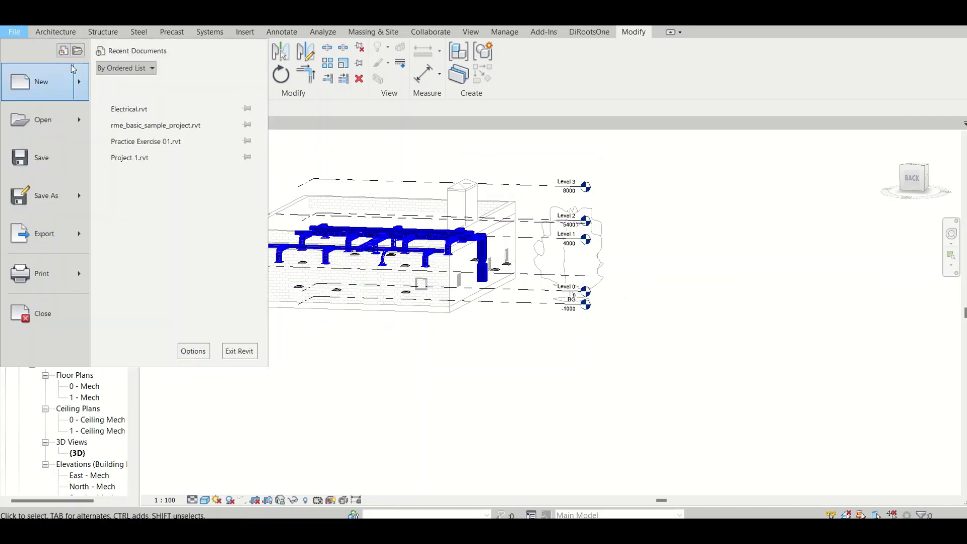
click(302, 269)
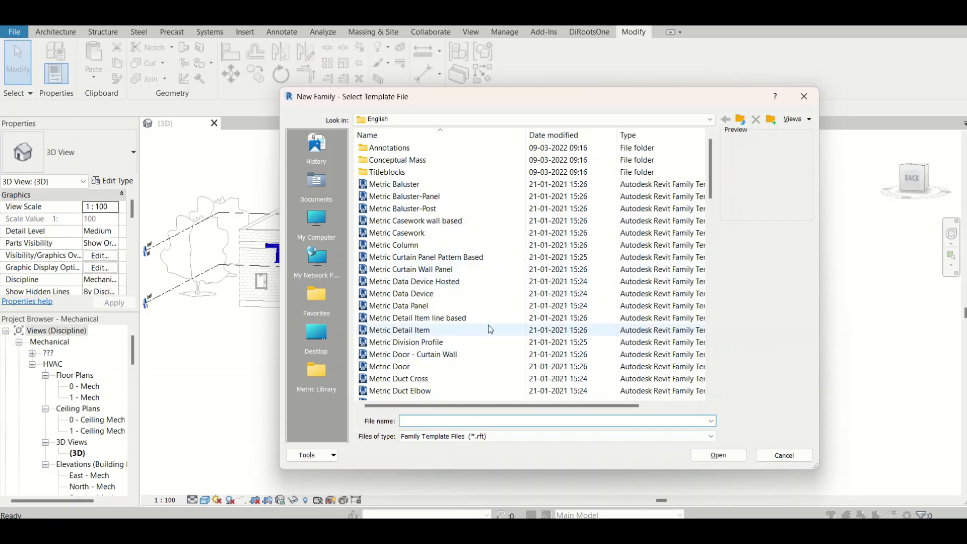
scroll(403, 393, down, 4)
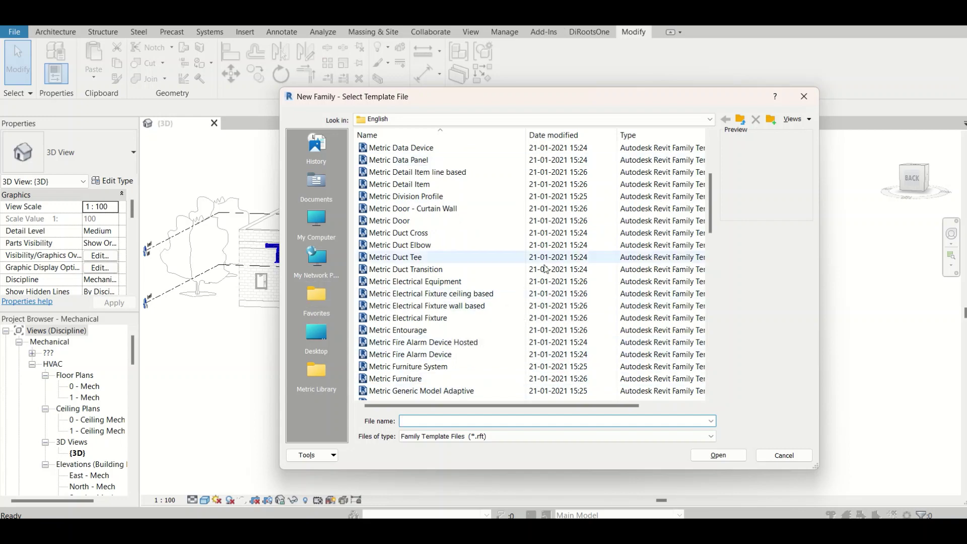
click(452, 295)
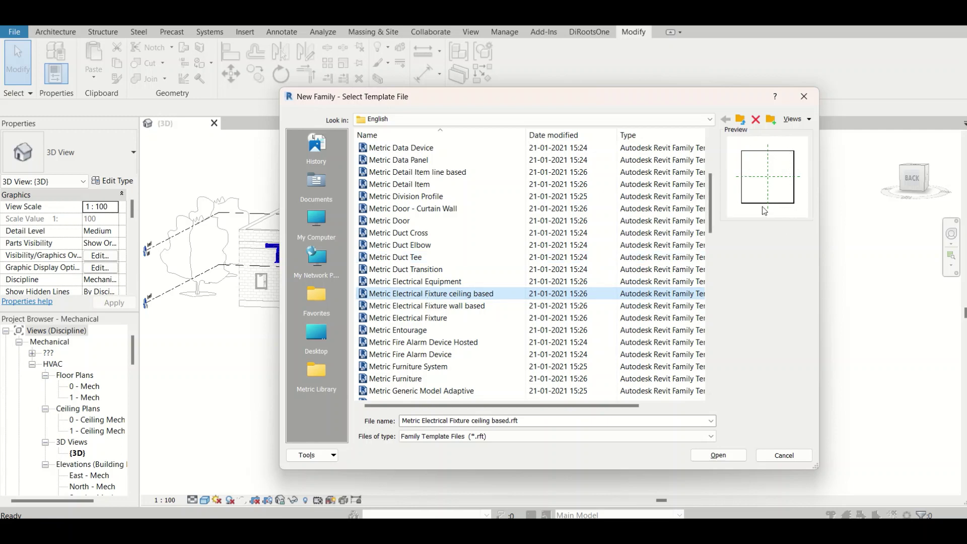
click(805, 97)
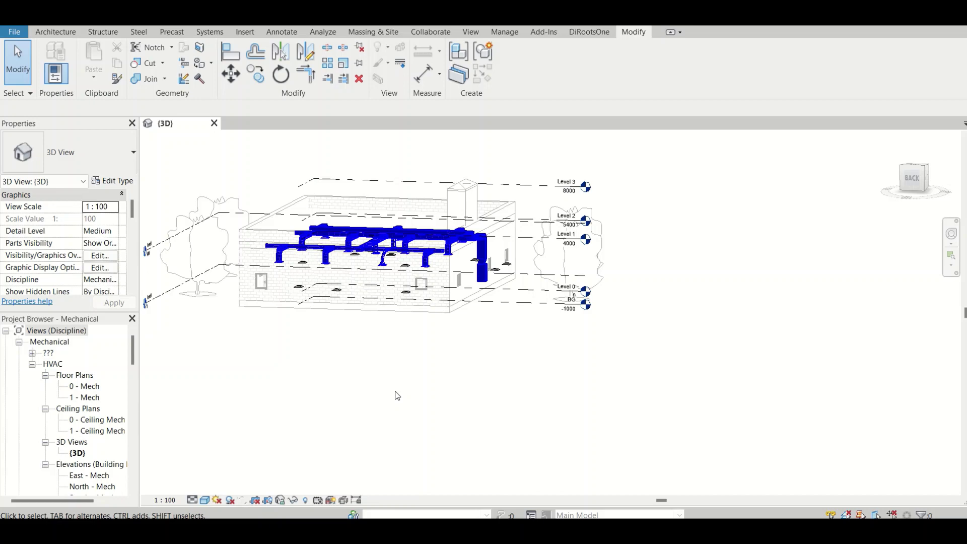
Create a new family from the Metric Generic Model template
click(14, 32)
mouse_move(56, 89)
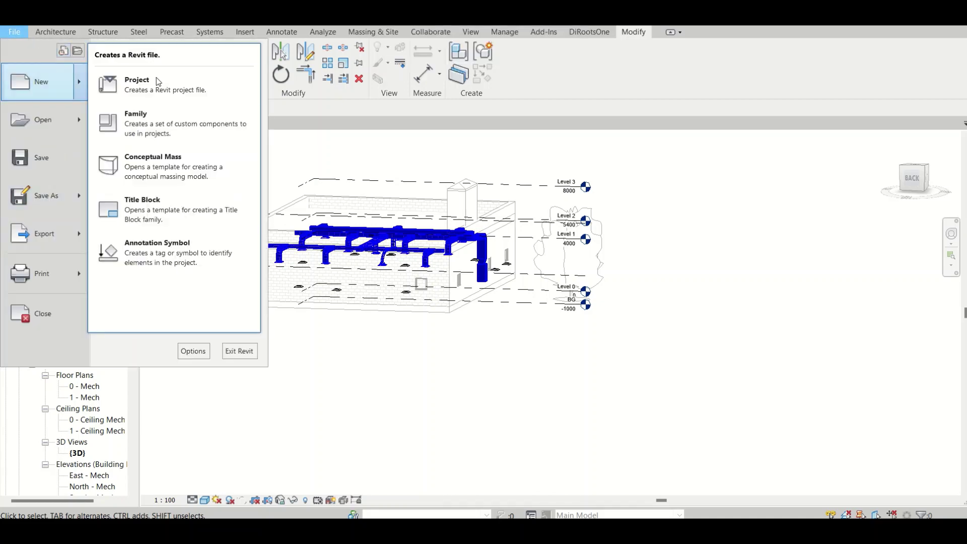
click(174, 124)
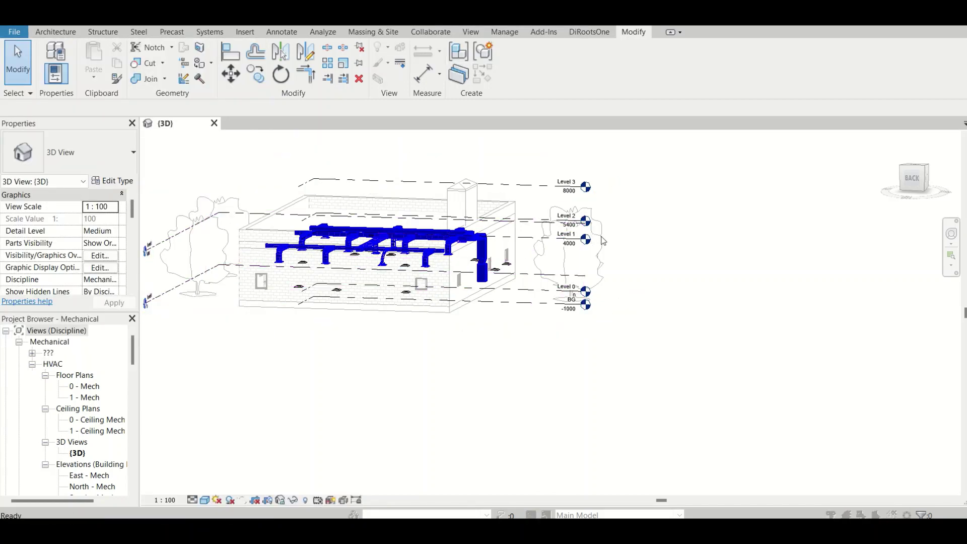
scroll(471, 349, down, 9)
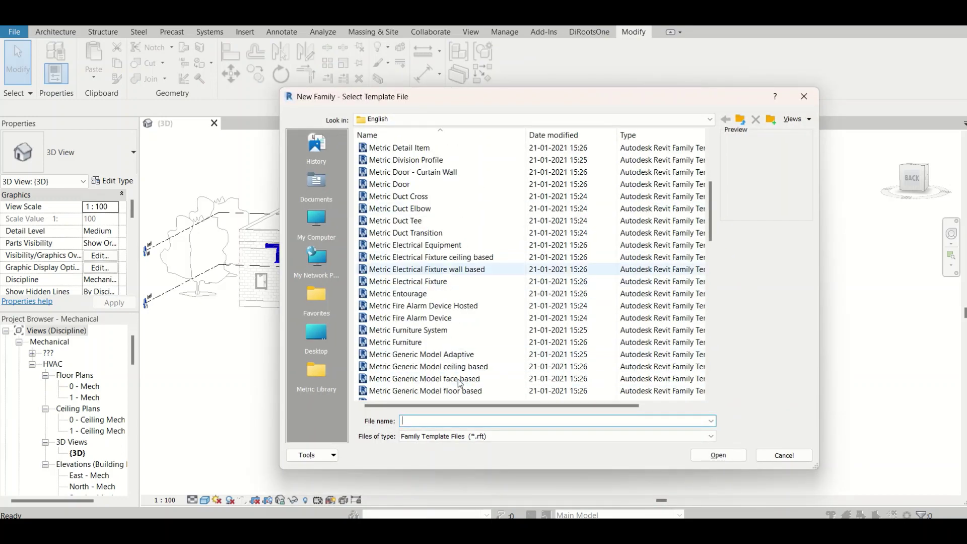
scroll(444, 236, down, 3)
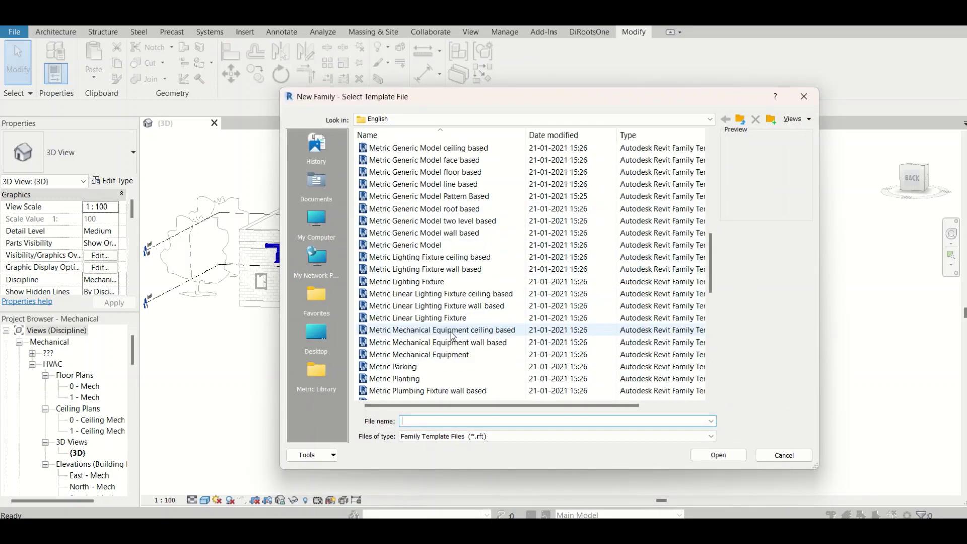
click(435, 208)
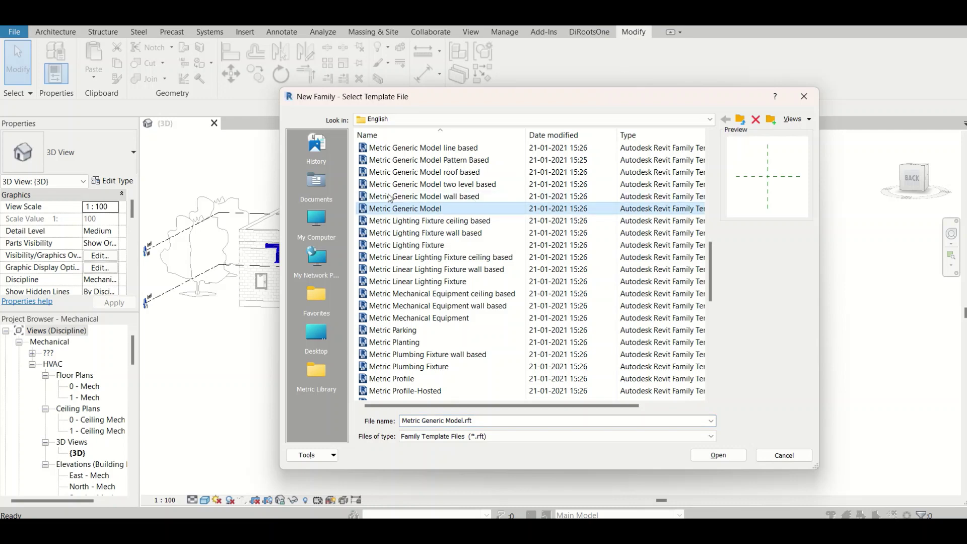
click(719, 455)
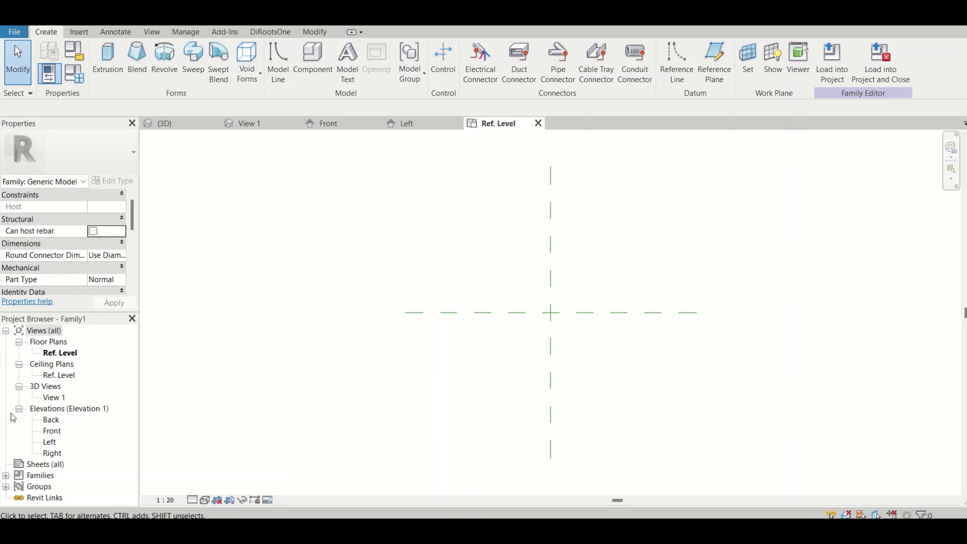
Start a Blend in the Front elevation and sketch a rectangular base about 800 x 700 mm above the reference level
double_click(50, 431)
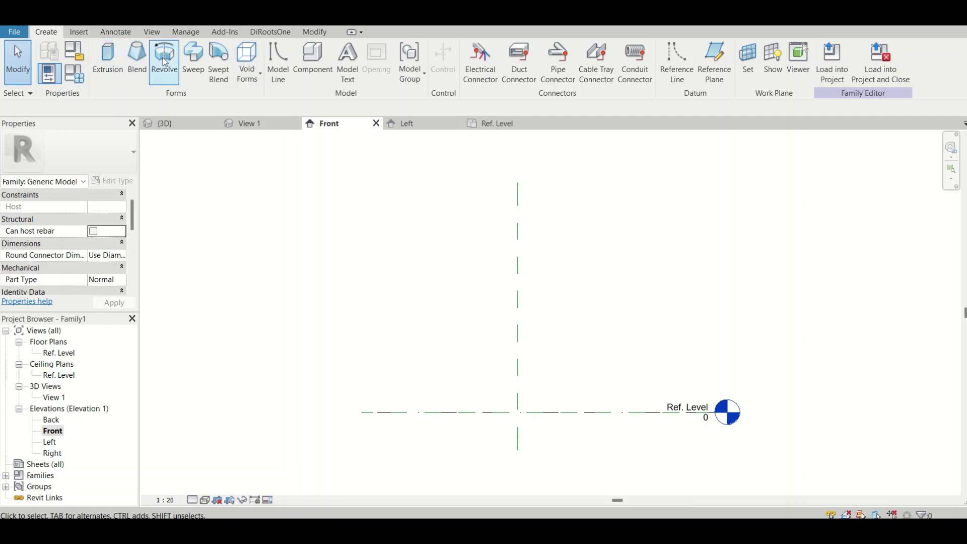
click(148, 76)
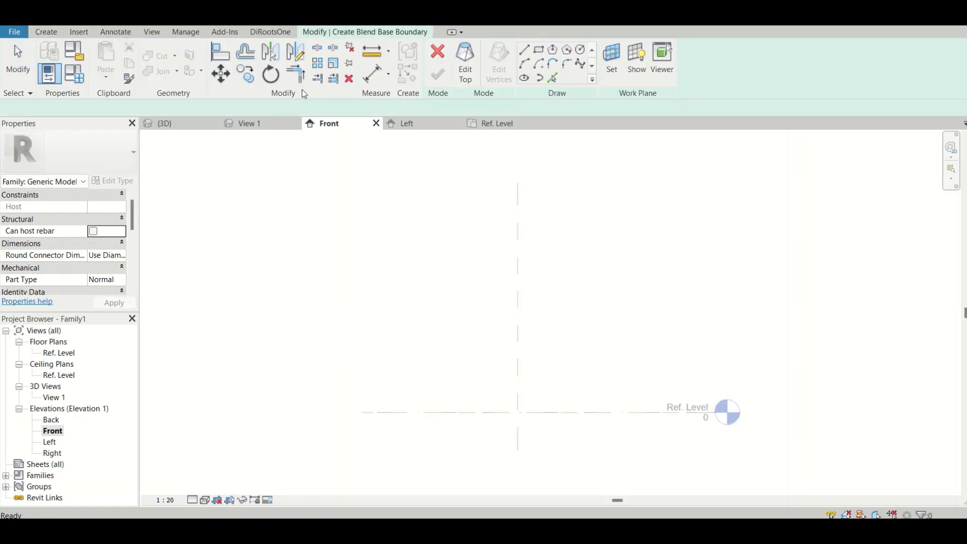
click(539, 49)
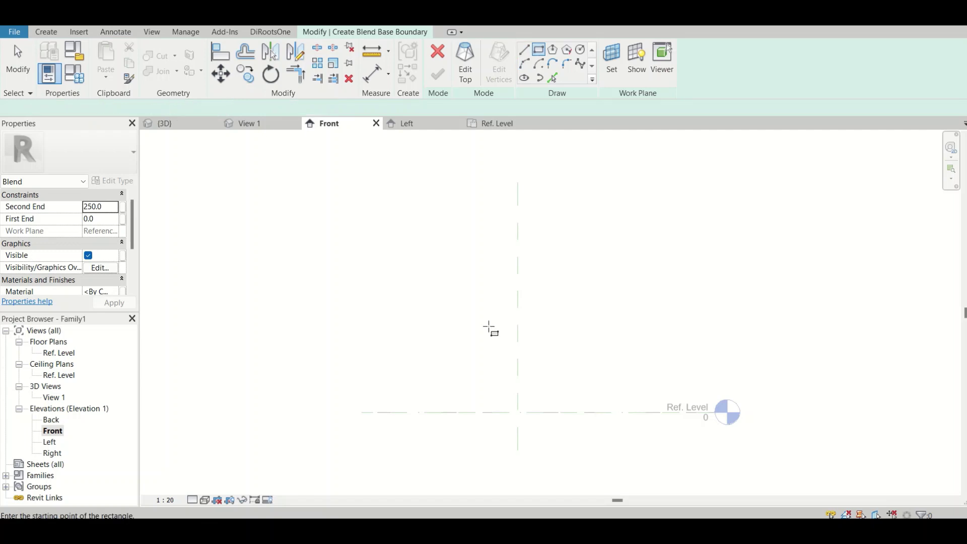
click(480, 322)
click(563, 394)
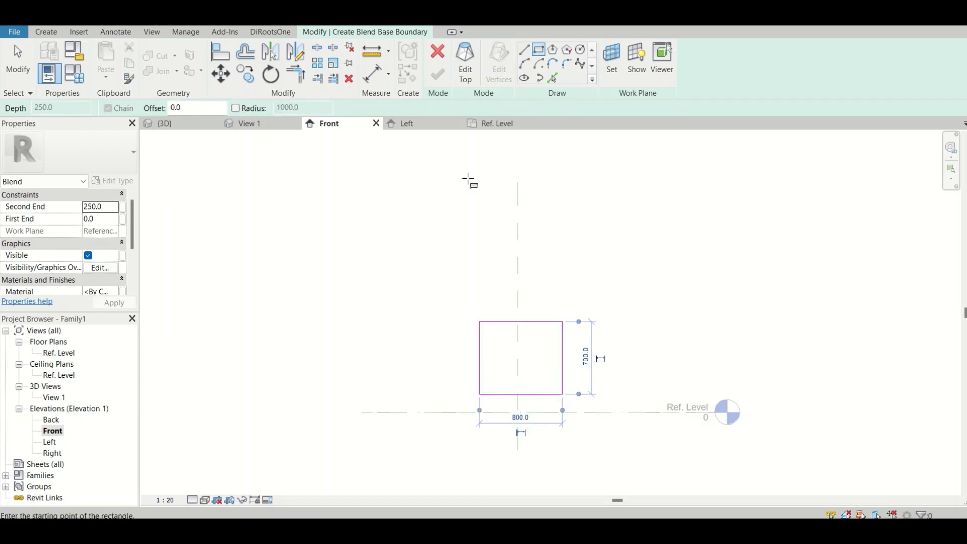
Sketch the blend's top boundary as a square of about 400 x 400 mm inside the base and finish the form
click(473, 76)
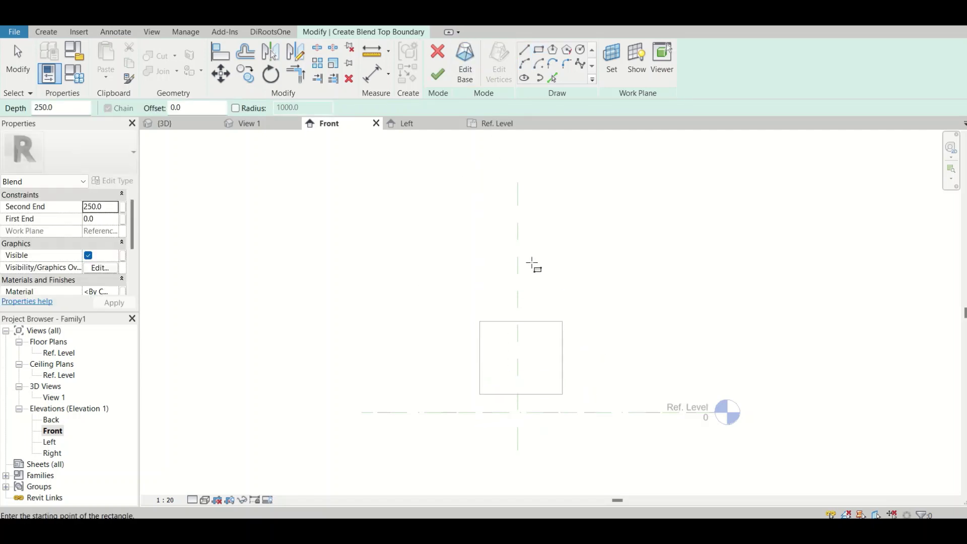
click(500, 339)
click(541, 379)
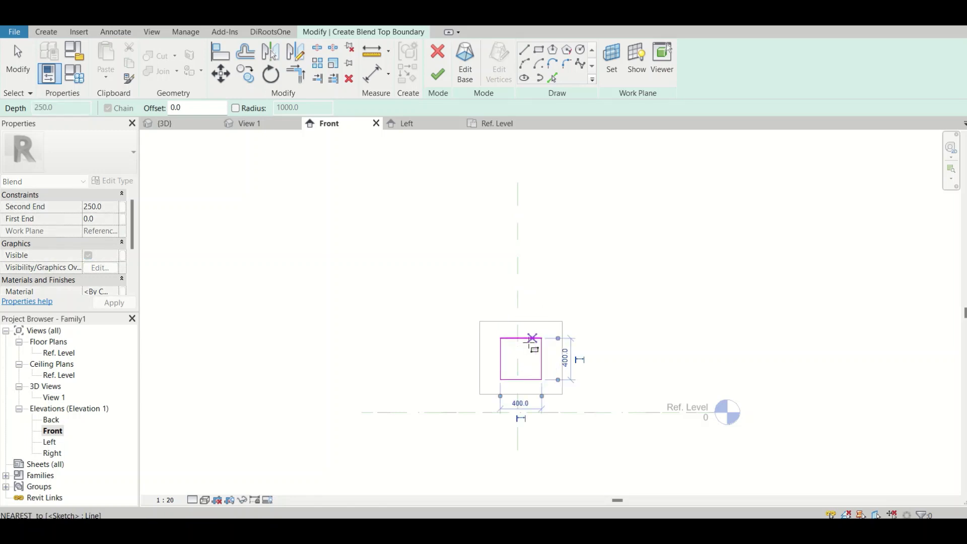
click(438, 74)
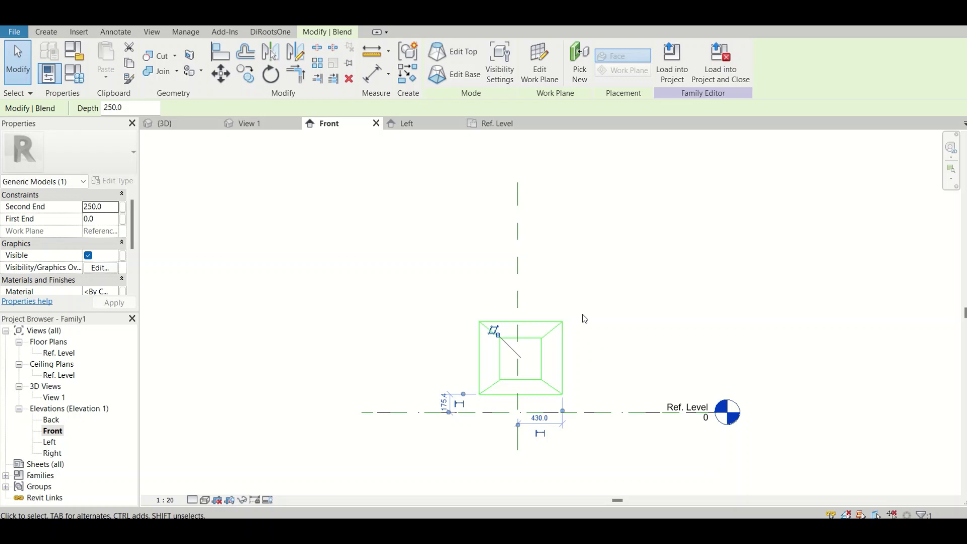
click(584, 319)
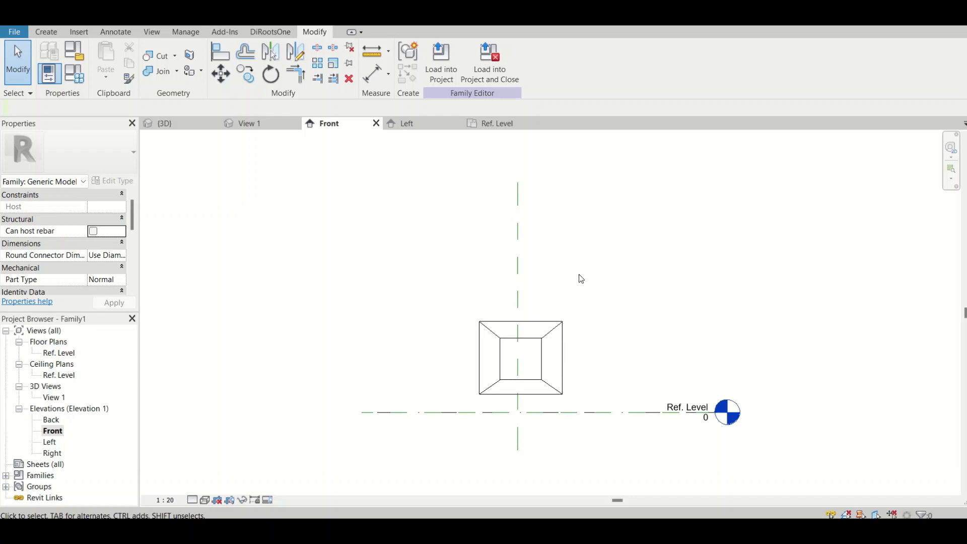
Load the family into the Mechanical project, preview its placement around the building in 3D and leave placement without adding an instance
click(453, 75)
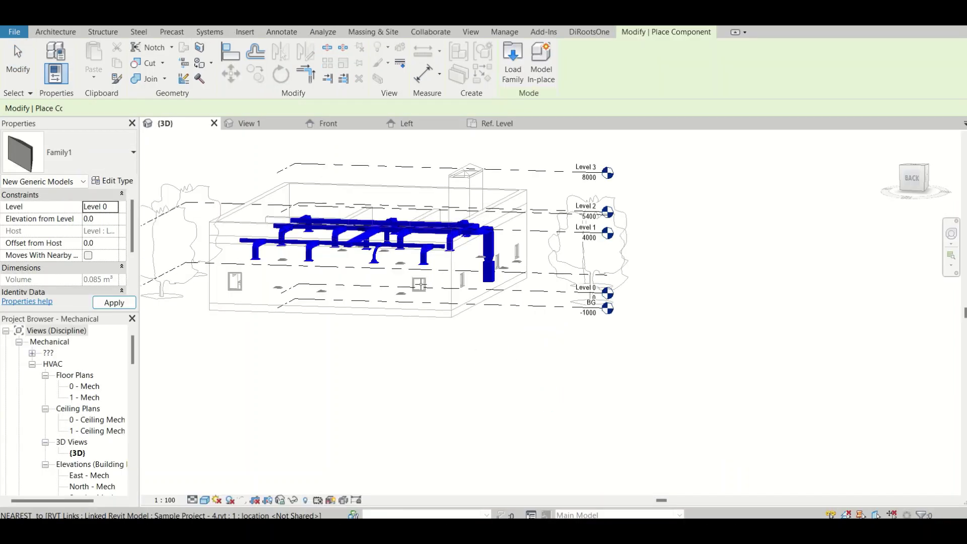
scroll(435, 286, up, 3)
scroll(435, 286, up, 5)
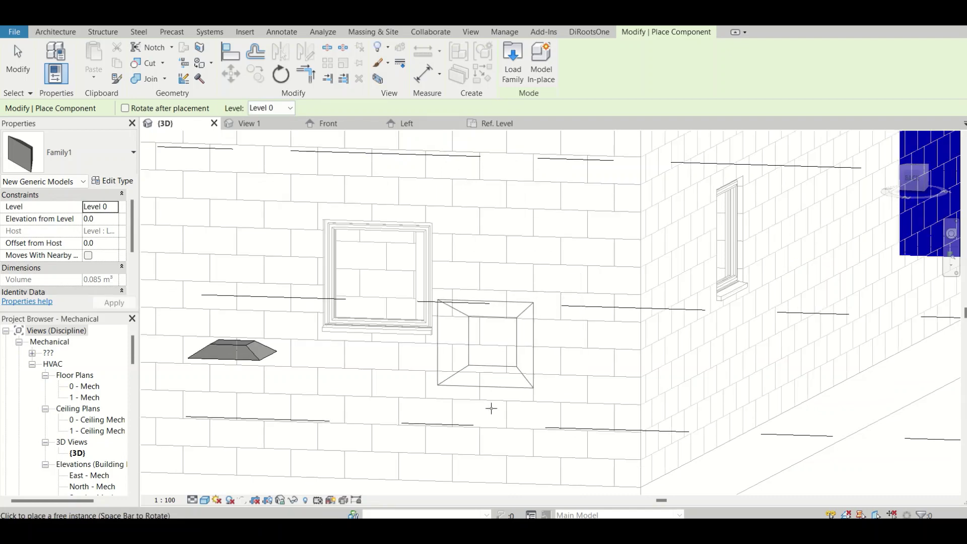
scroll(491, 408, down, 3)
scroll(491, 408, down, 5)
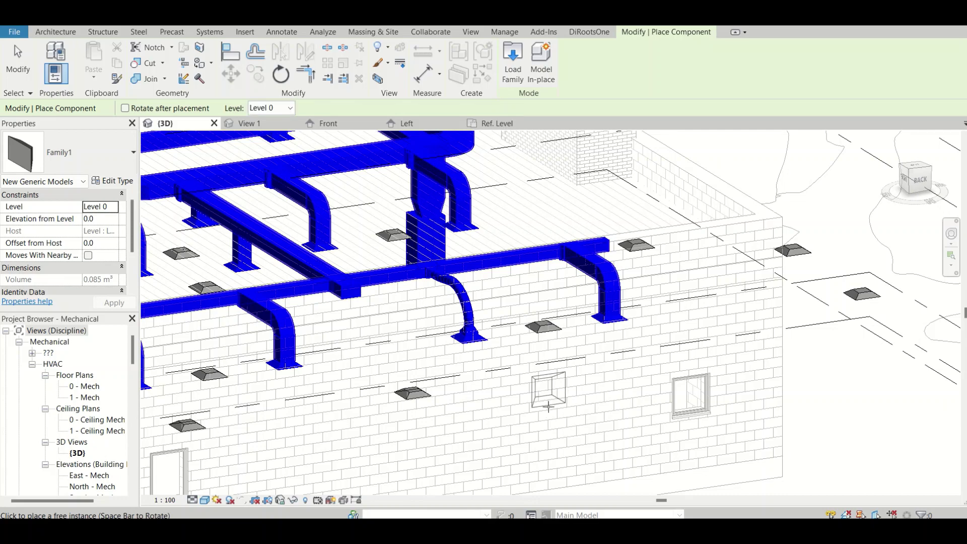
scroll(545, 390, down, 3)
middle_drag(546, 390, 566, 298)
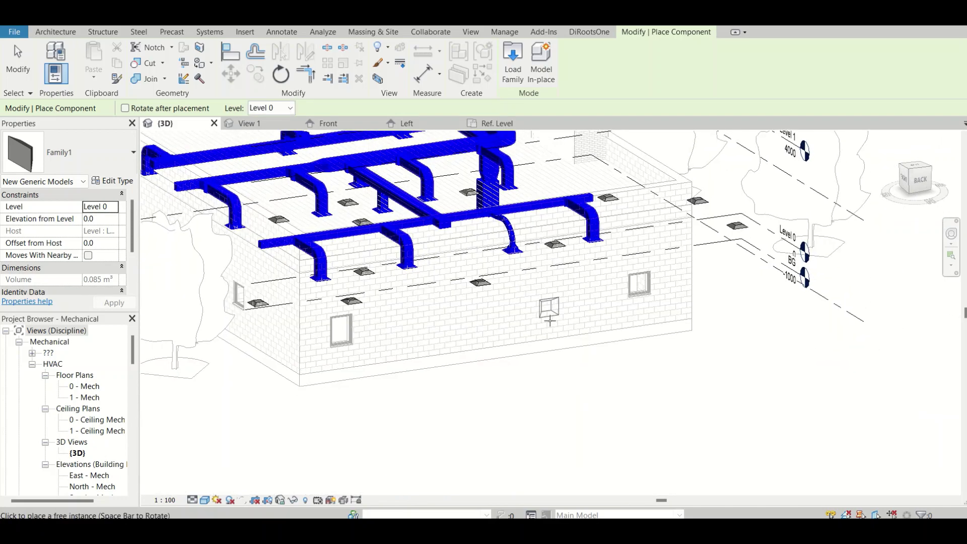
scroll(532, 336, down, 2)
scroll(574, 288, up, 1)
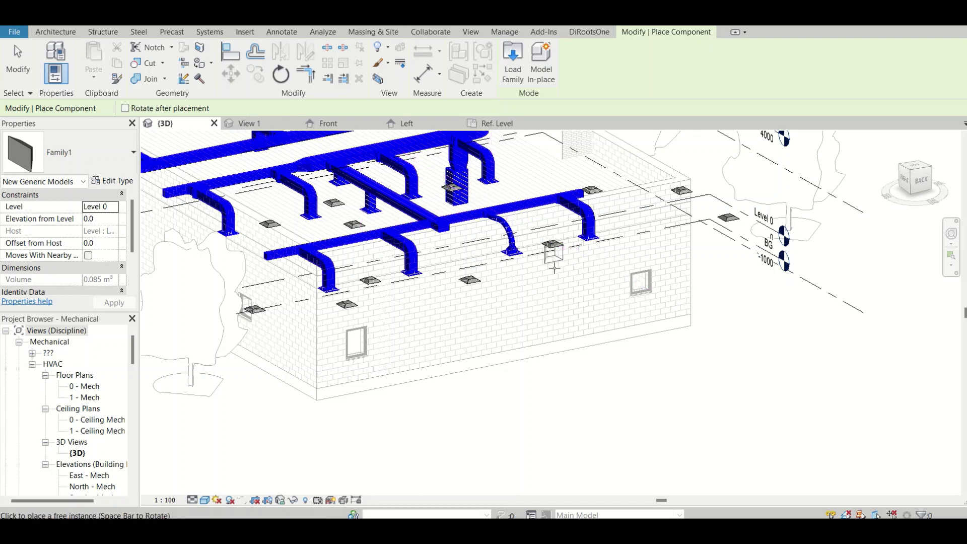
key(Escape)
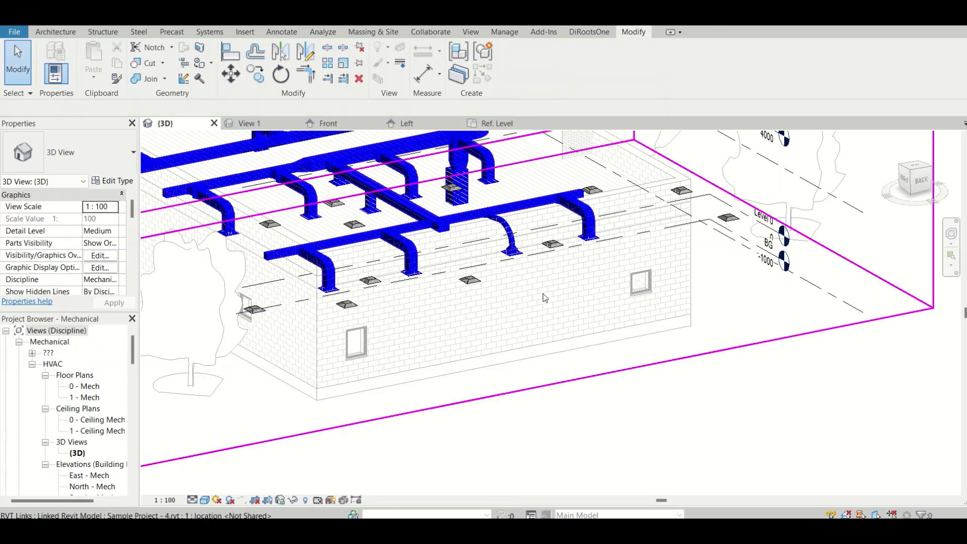
scroll(543, 294, down, 2)
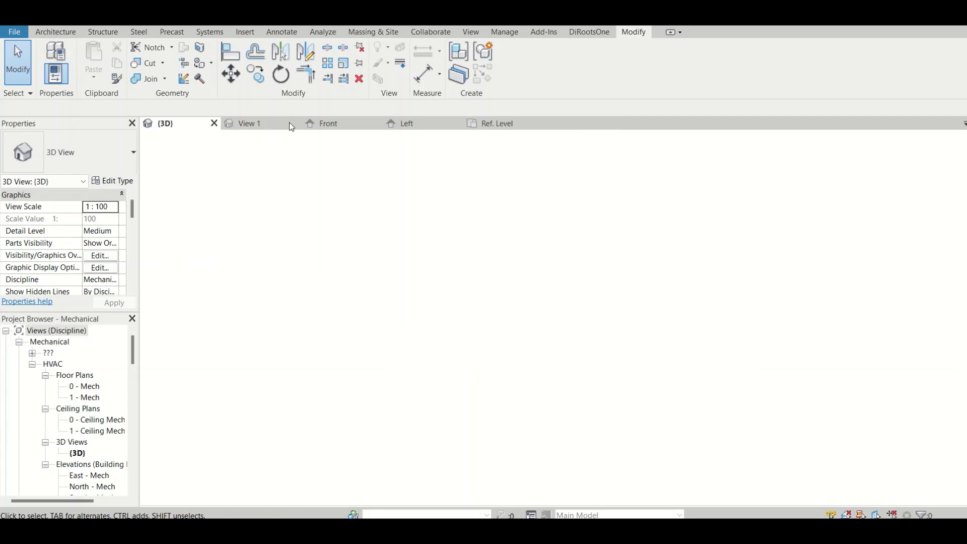
Try the Work Plane-Based option in the family's properties from its Front view and switch it off again
click(262, 124)
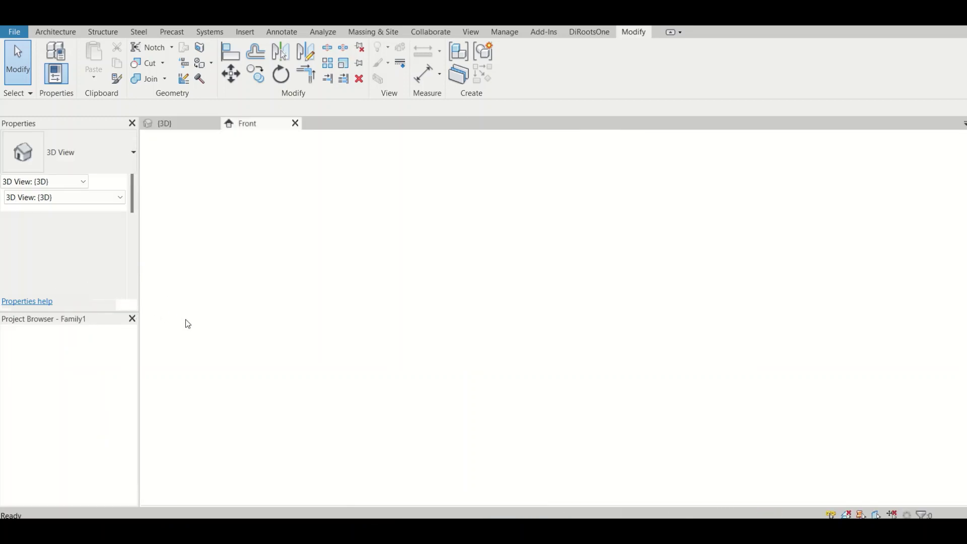
scroll(67, 256, down, 5)
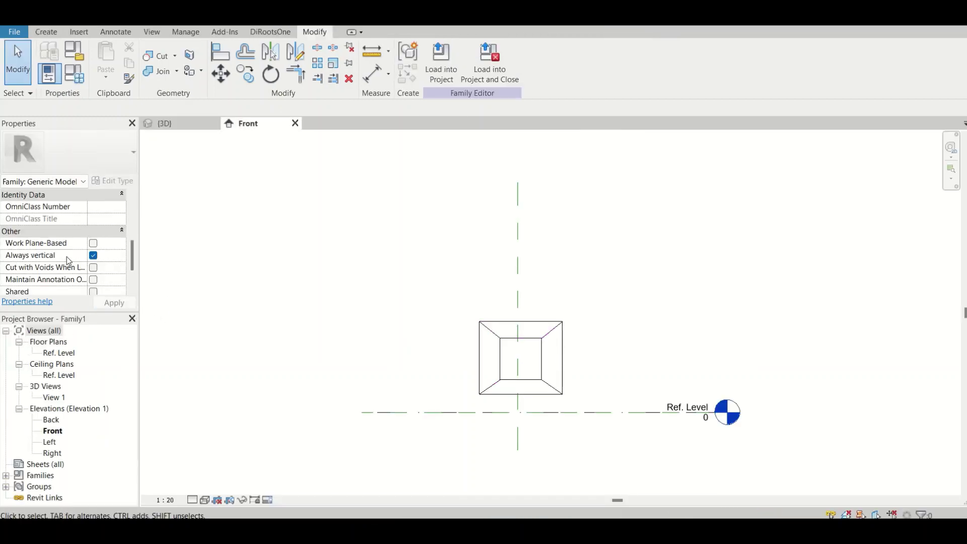
click(93, 207)
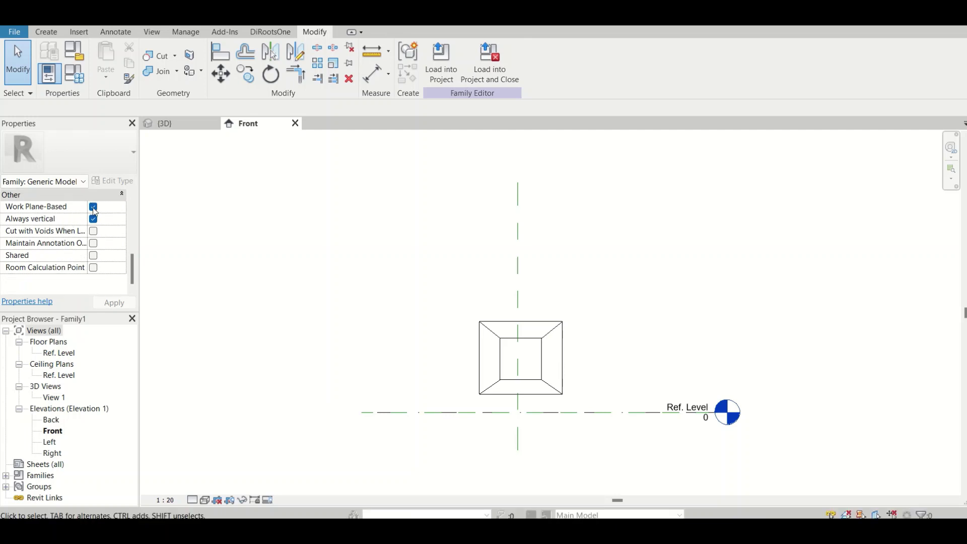
click(93, 207)
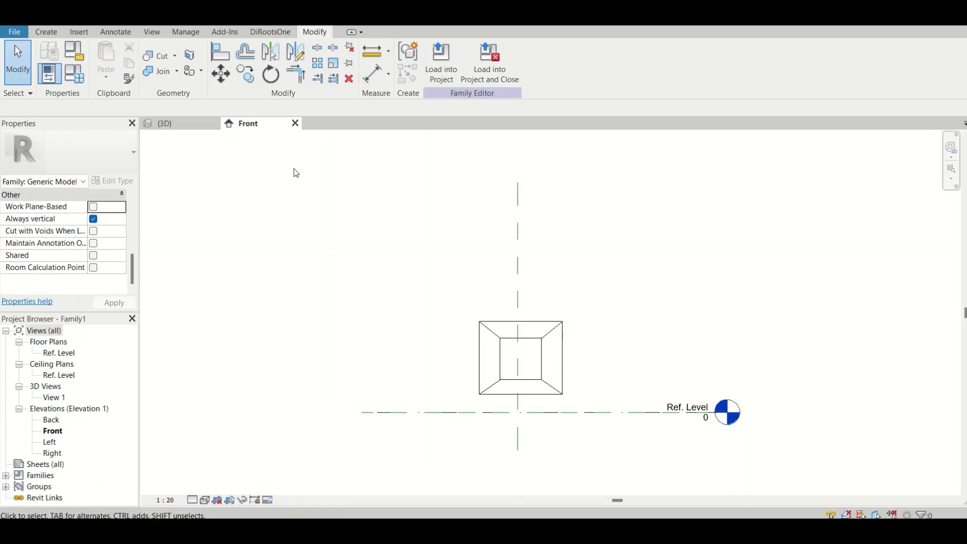
Reload the family into the project, overwriting the existing version and its parameter values
click(450, 76)
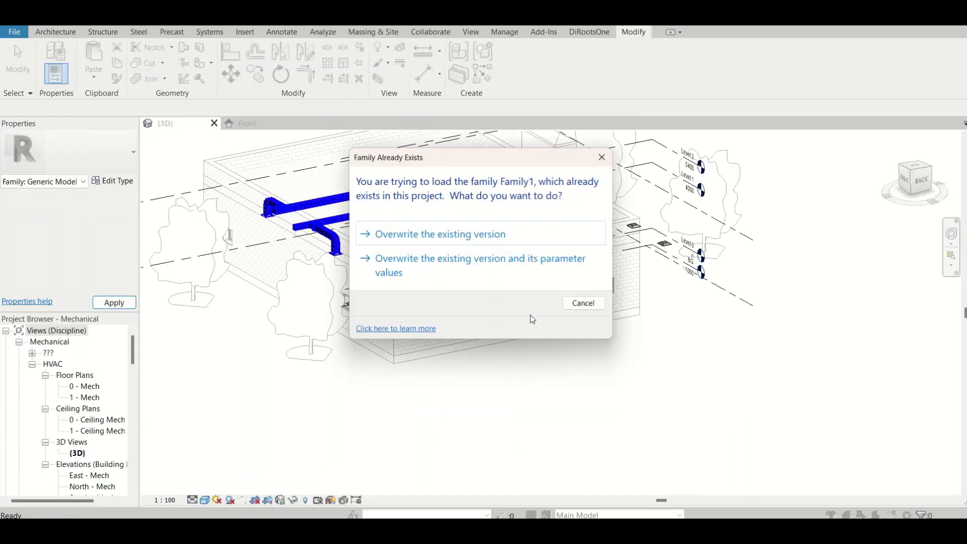
click(483, 265)
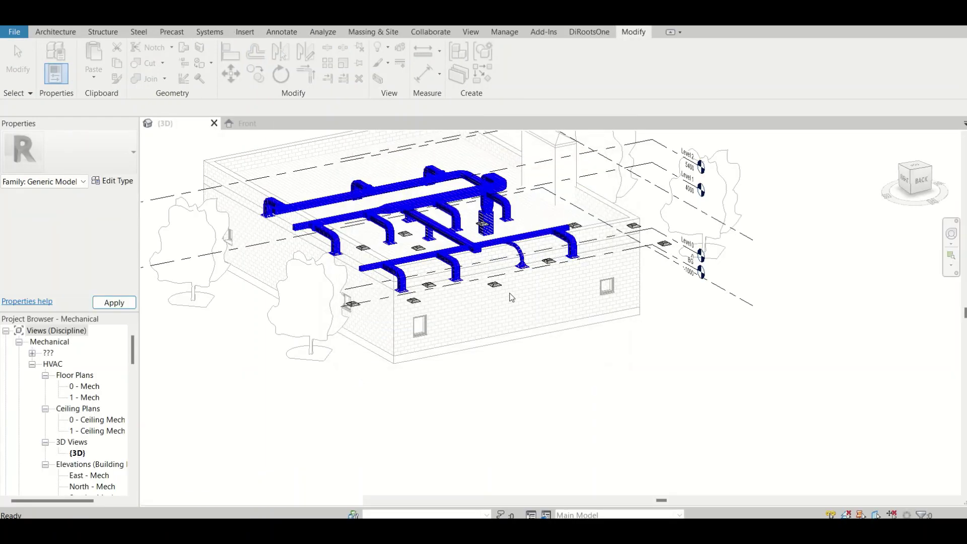
scroll(498, 292, up, 3)
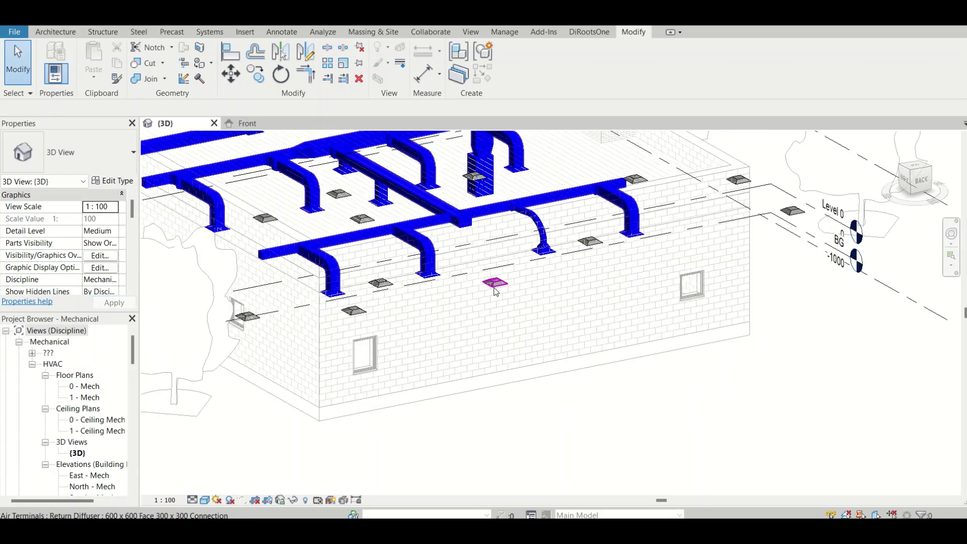
Inspect a 600 x 600 return diffuser near the ductwork in the project's 3D view and return to the family's Front view
click(494, 289)
scroll(495, 293, up, 3)
middle_drag(499, 301, 431, 387)
click(436, 411)
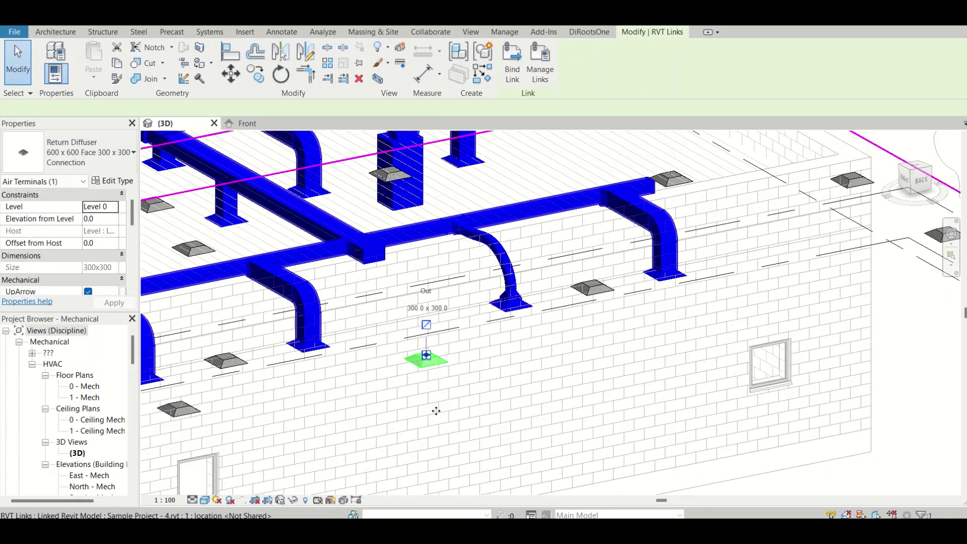
click(903, 407)
click(249, 124)
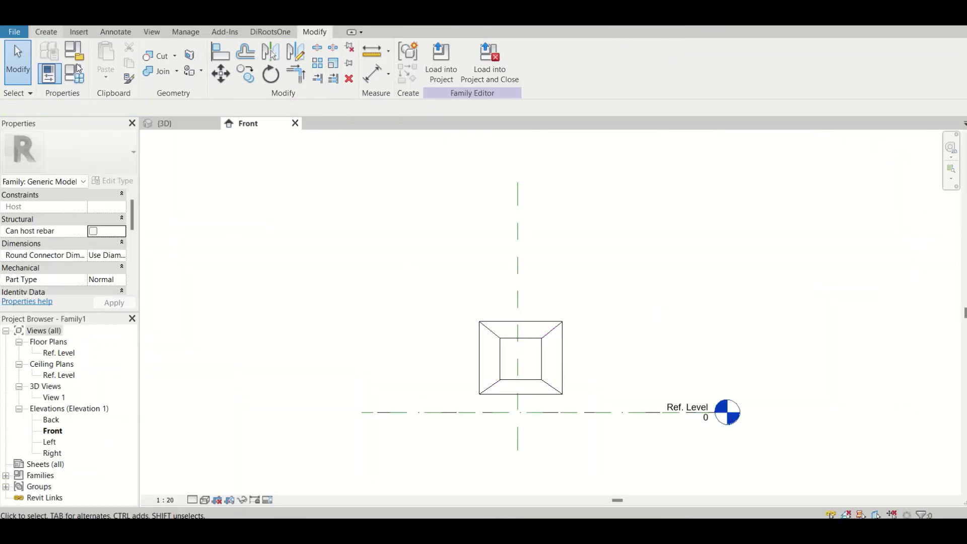
click(73, 33)
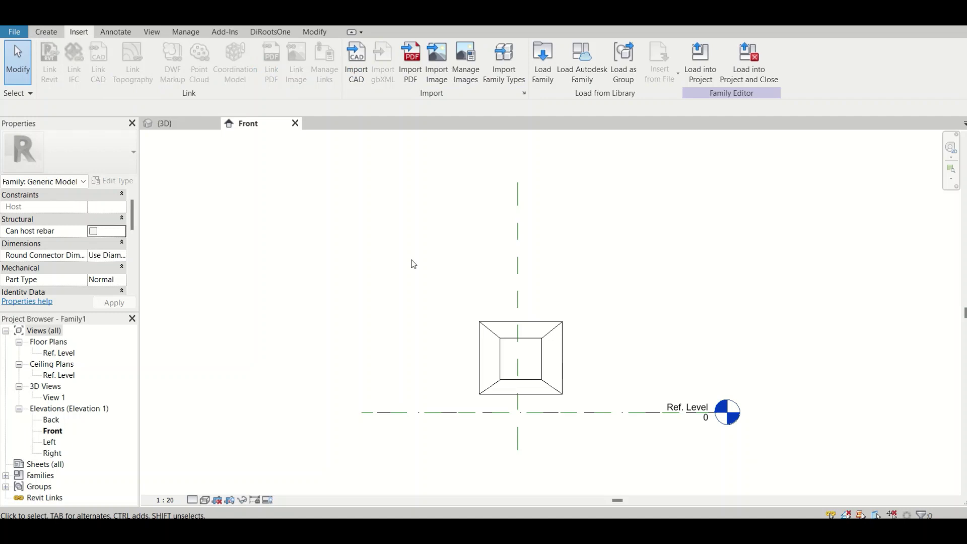
click(46, 31)
click(78, 81)
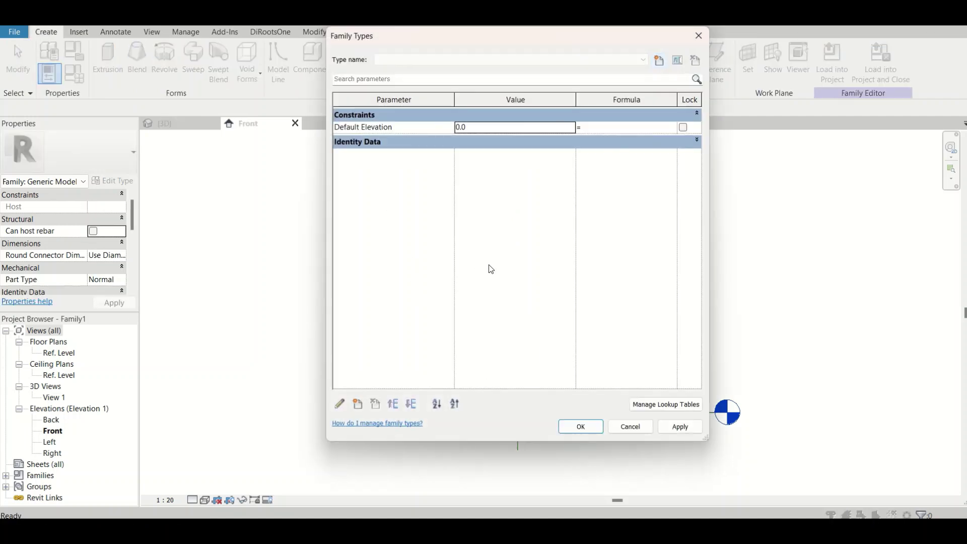
click(699, 35)
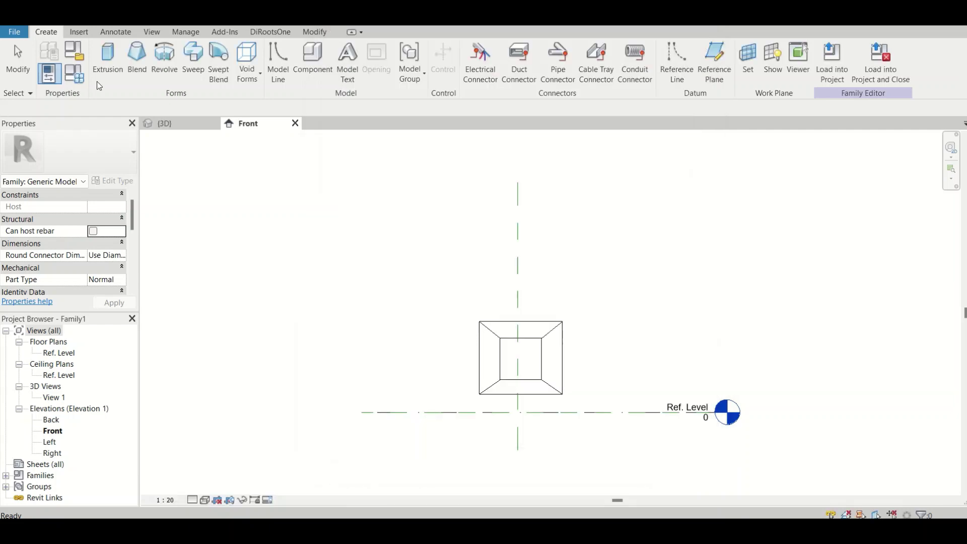
Change the family's category to Air Terminals
click(79, 54)
scroll(463, 216, up, 3)
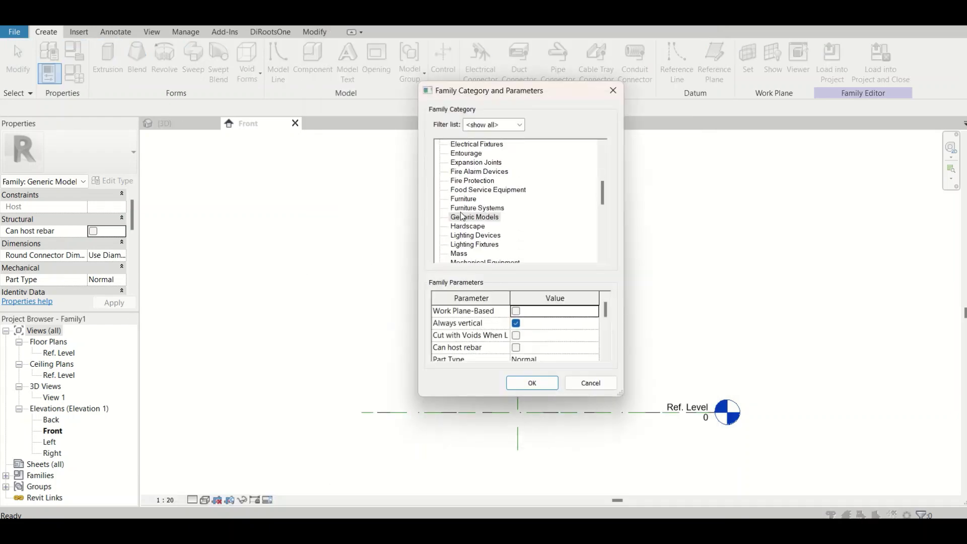
scroll(468, 181, up, 6)
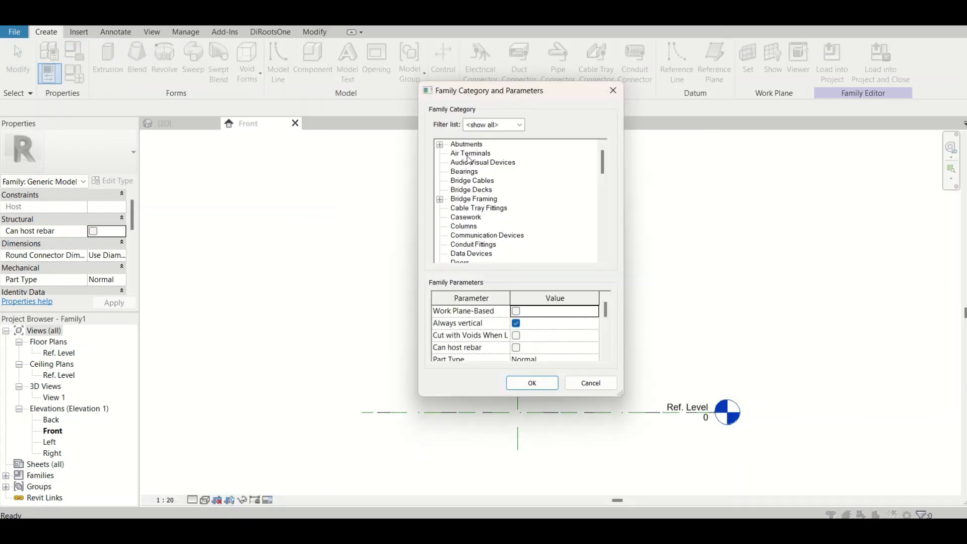
click(482, 146)
click(484, 153)
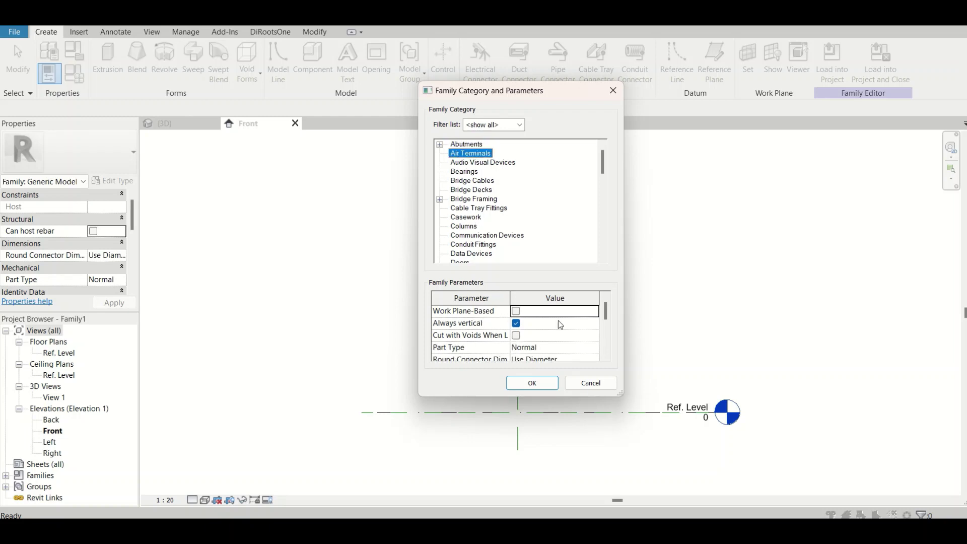
click(548, 385)
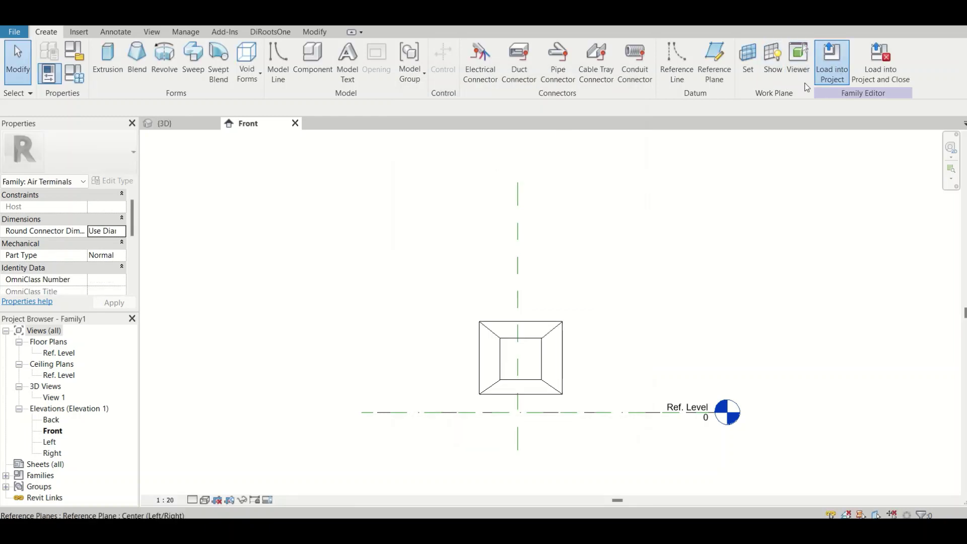
Load the recategorised family into the Mechanical project, overwriting the existing version and its parameter values, and select one of its instances on the brick wall
click(831, 62)
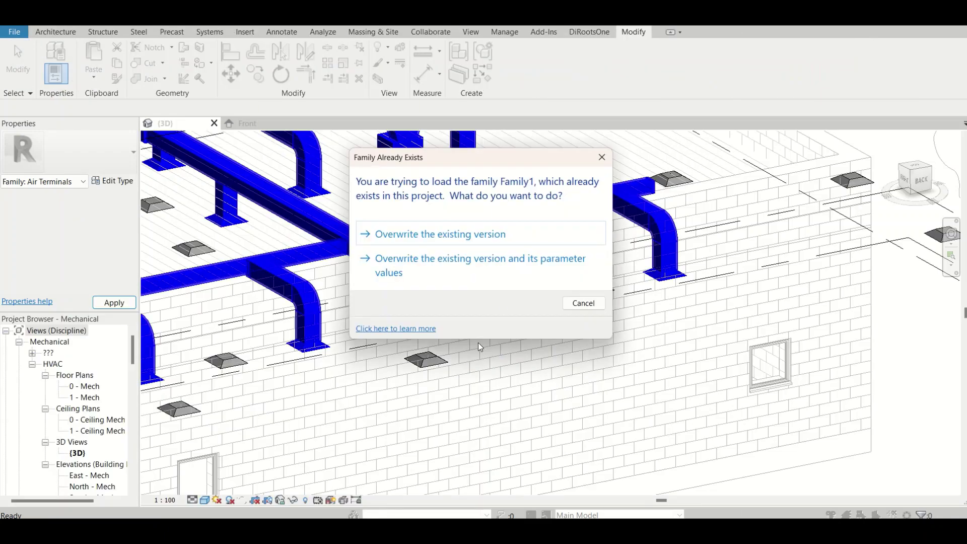
click(507, 260)
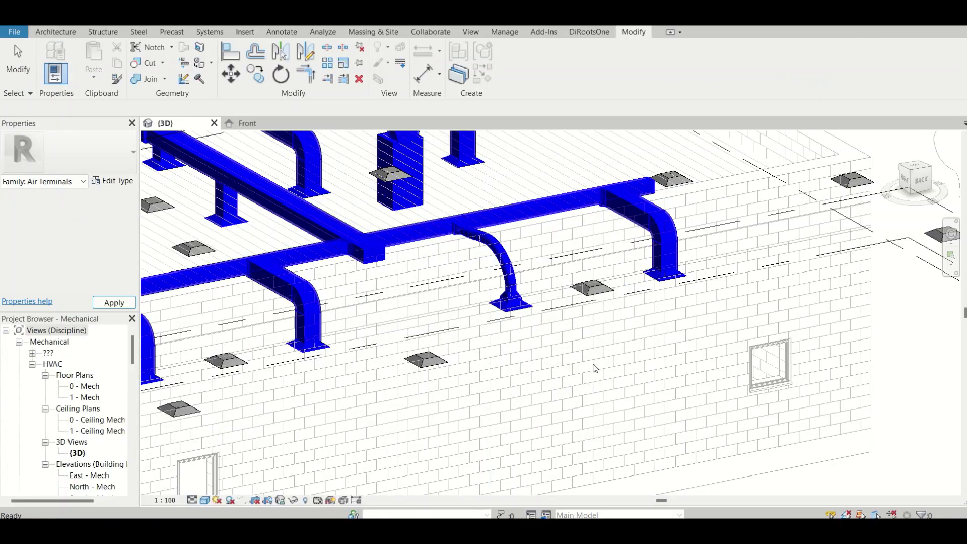
click(583, 411)
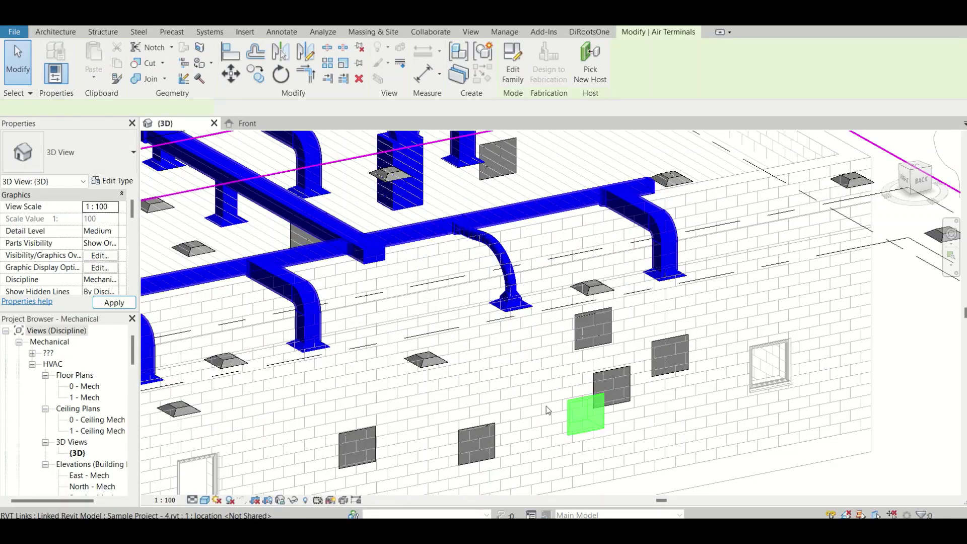
Look through the model categories in the 3D view's visibility overrides and leave them without making changes
key(v)
key(v)
click(489, 246)
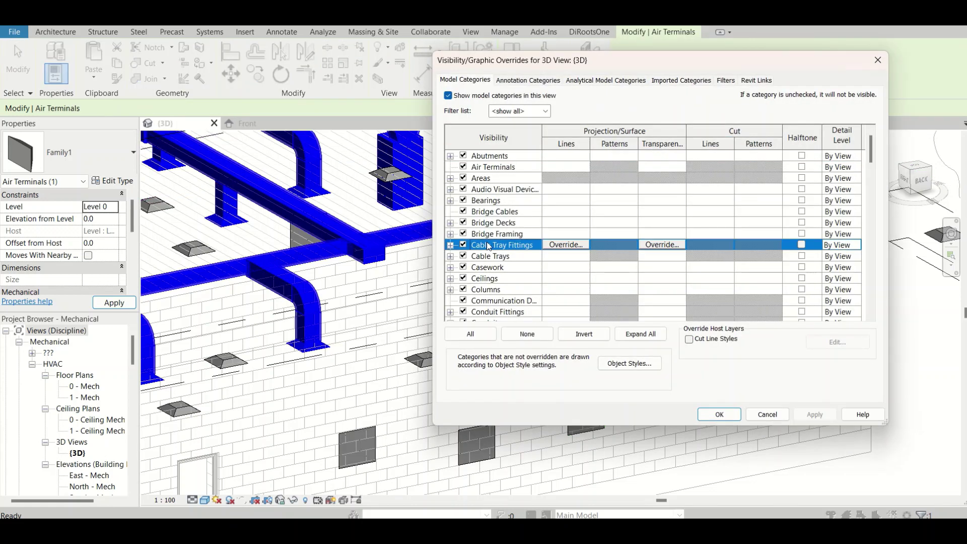
scroll(489, 238, down, 6)
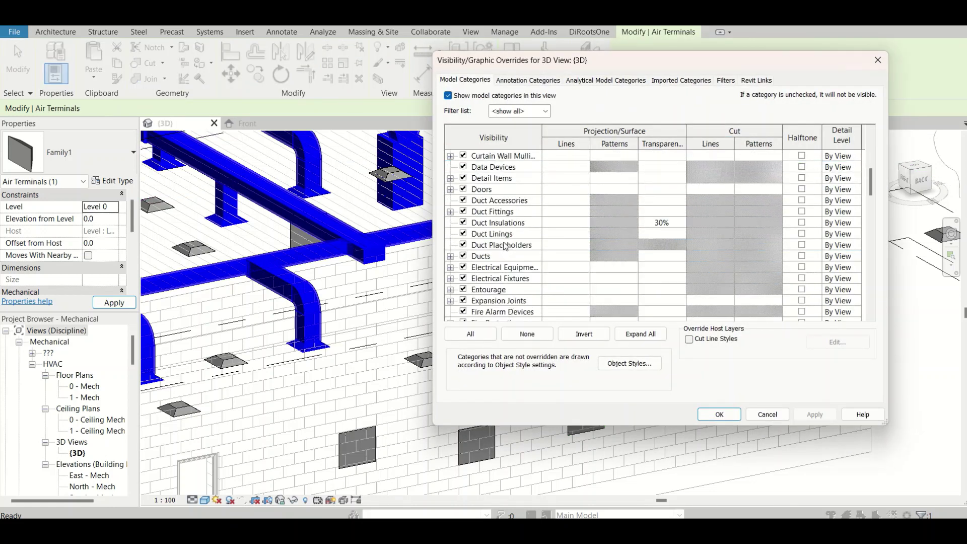
scroll(506, 245, up, 4)
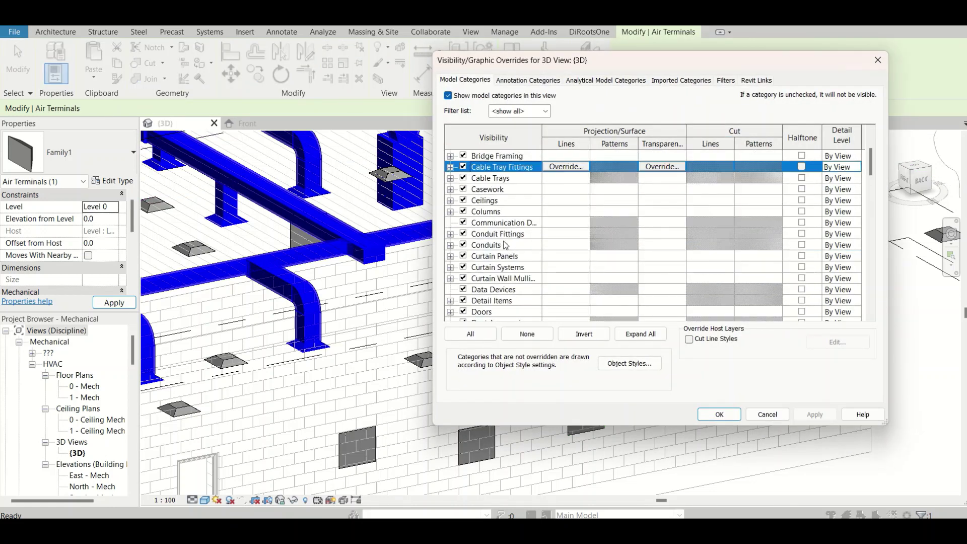
scroll(505, 245, up, 1)
scroll(554, 282, down, 2)
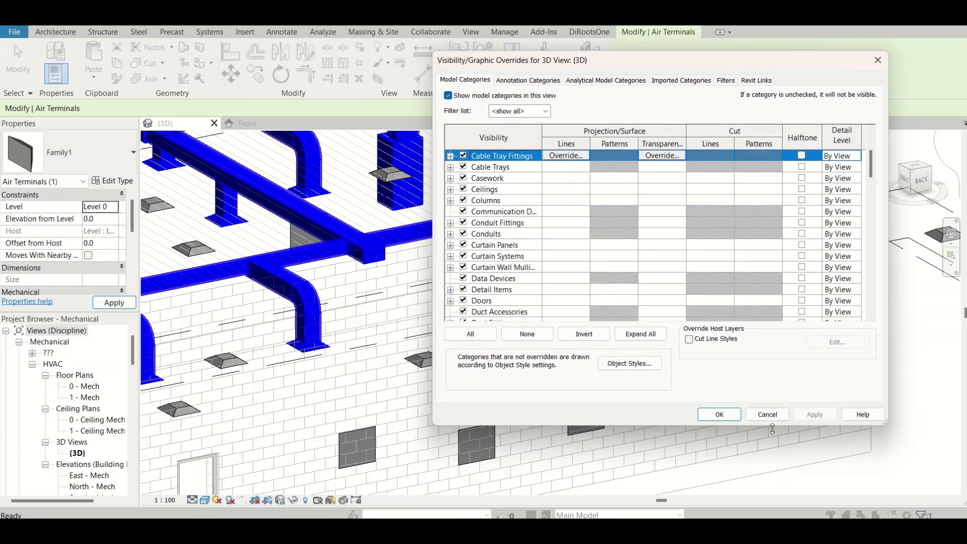
click(763, 414)
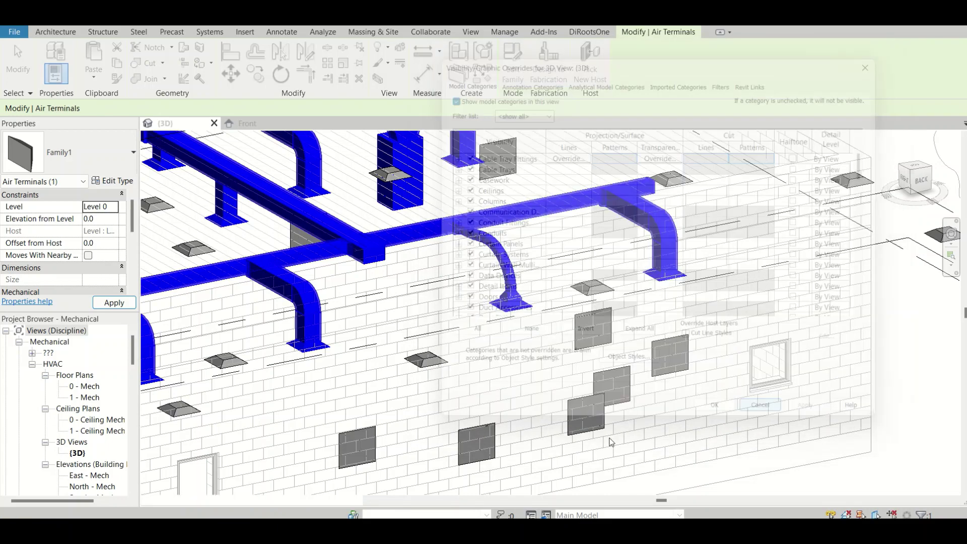
Move the selected air terminal to the building's outer wall edge, working from a near-top 3D view
scroll(474, 440, down, 3)
shift+middle_drag(468, 436, 552, 515)
middle_drag(462, 353, 461, 484)
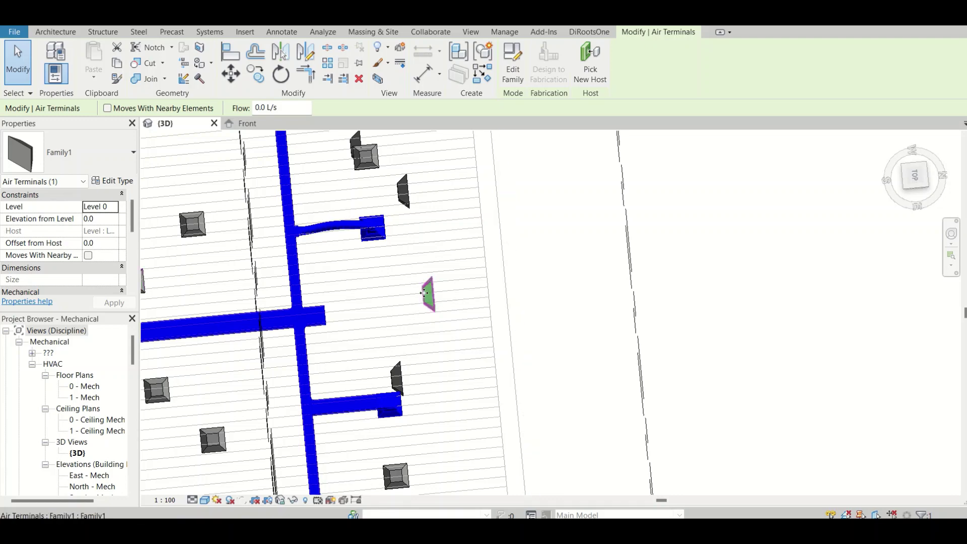
drag(431, 298, 438, 345)
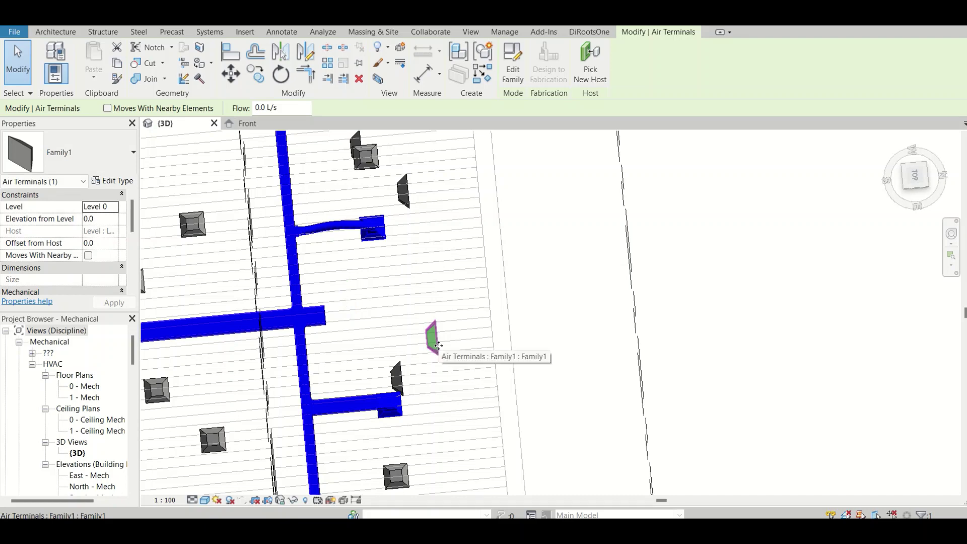
drag(439, 346, 495, 357)
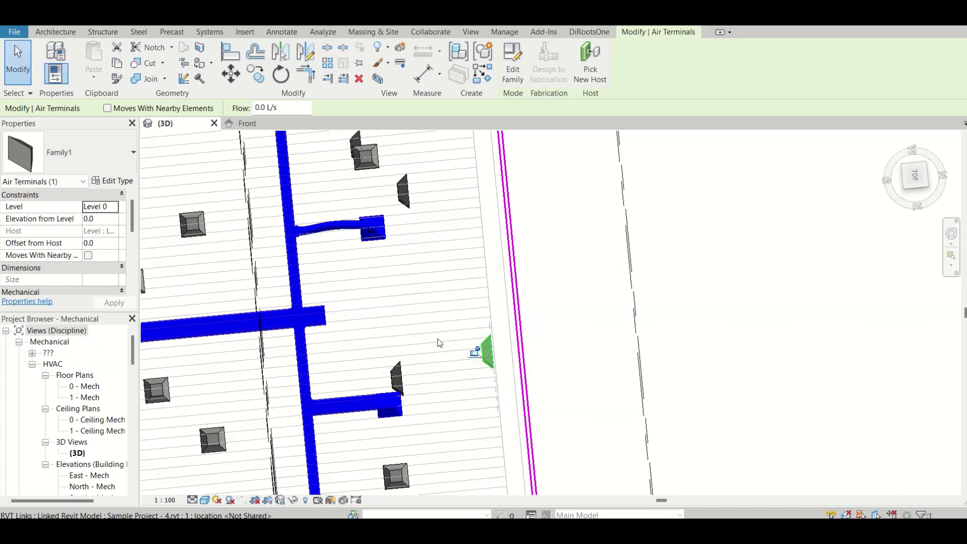
scroll(457, 359, down, 5)
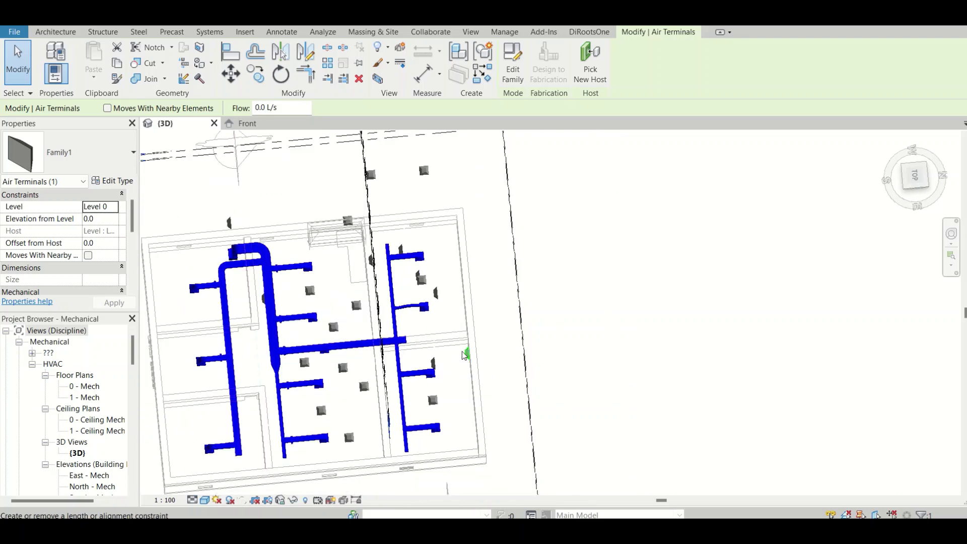
shift+middle_drag(457, 359, 248, 141)
Close the family's Front view and reopen the family for editing from an air terminal instance near the outer wall
click(246, 123)
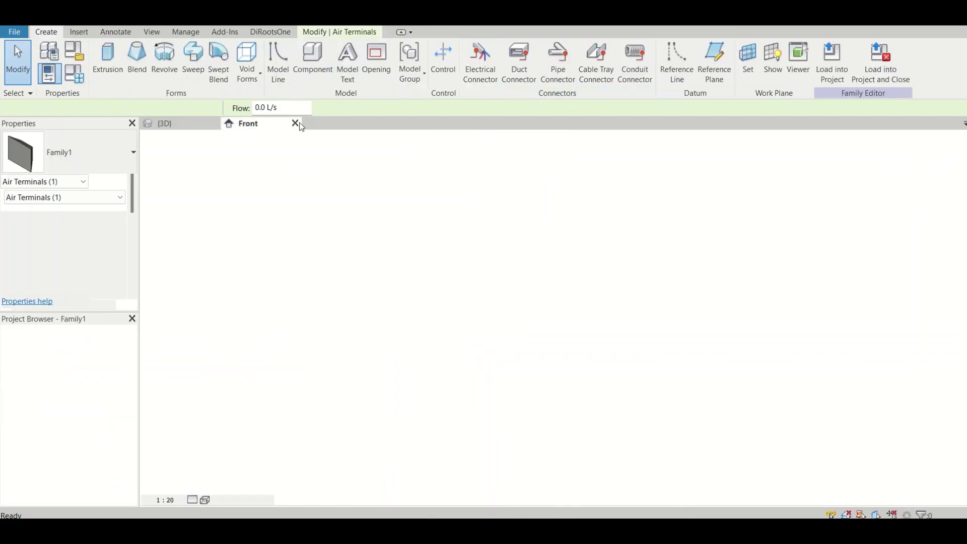
click(296, 124)
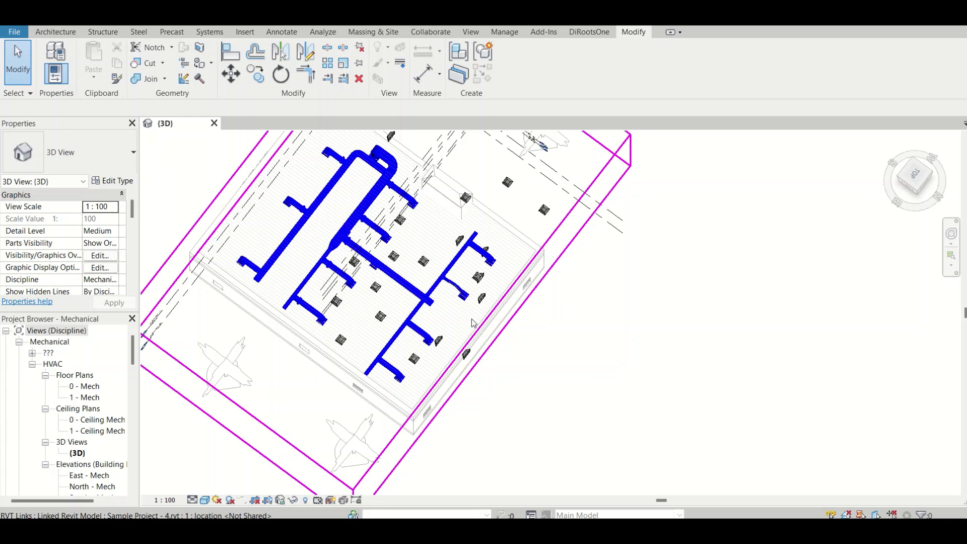
scroll(479, 274, up, 4)
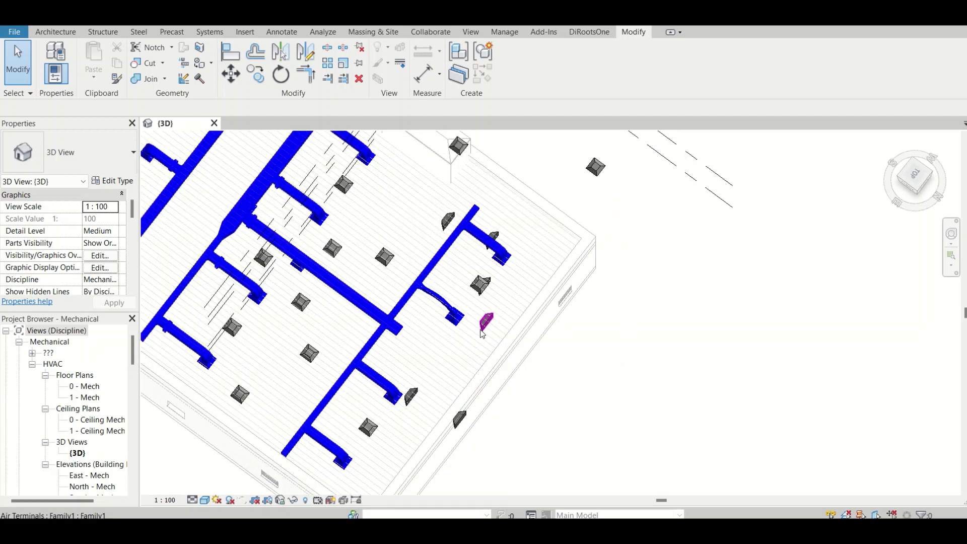
click(487, 321)
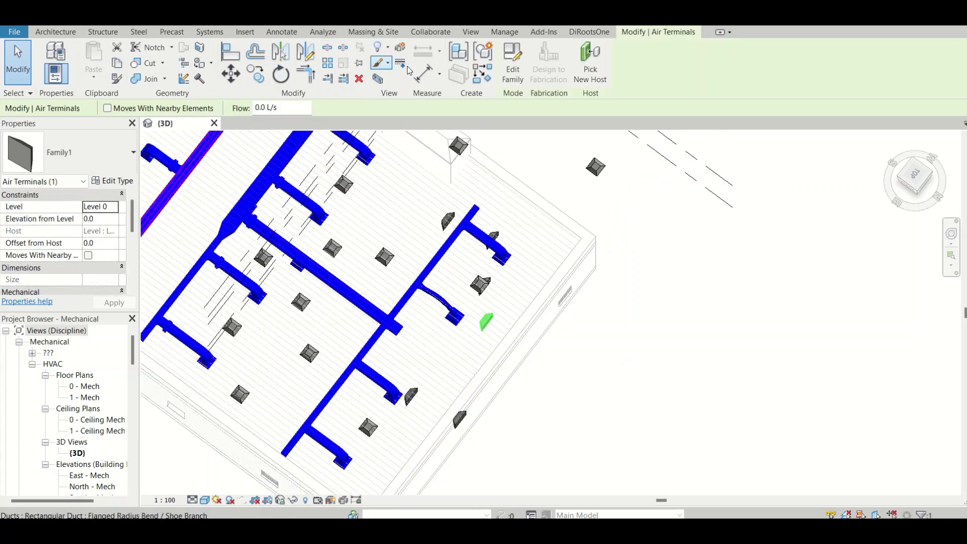
click(522, 77)
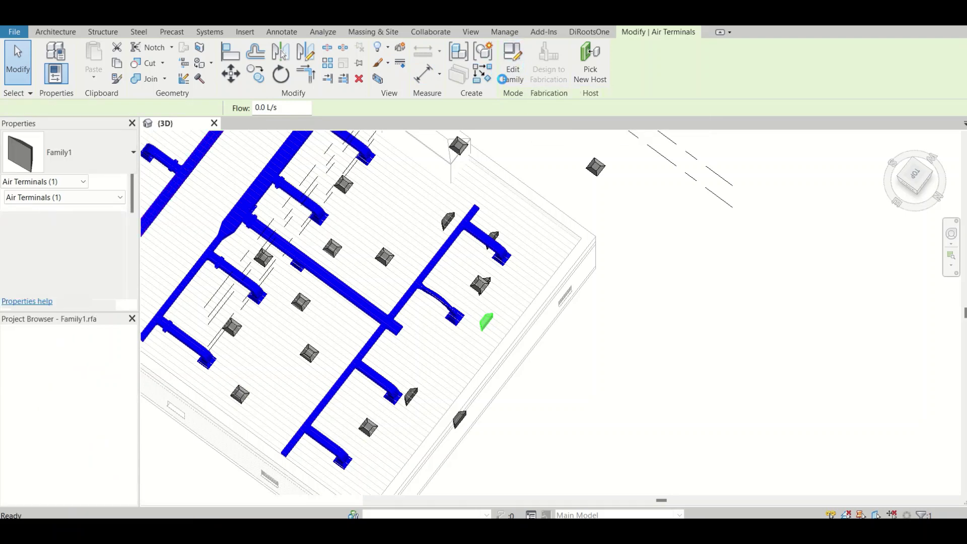
click(193, 413)
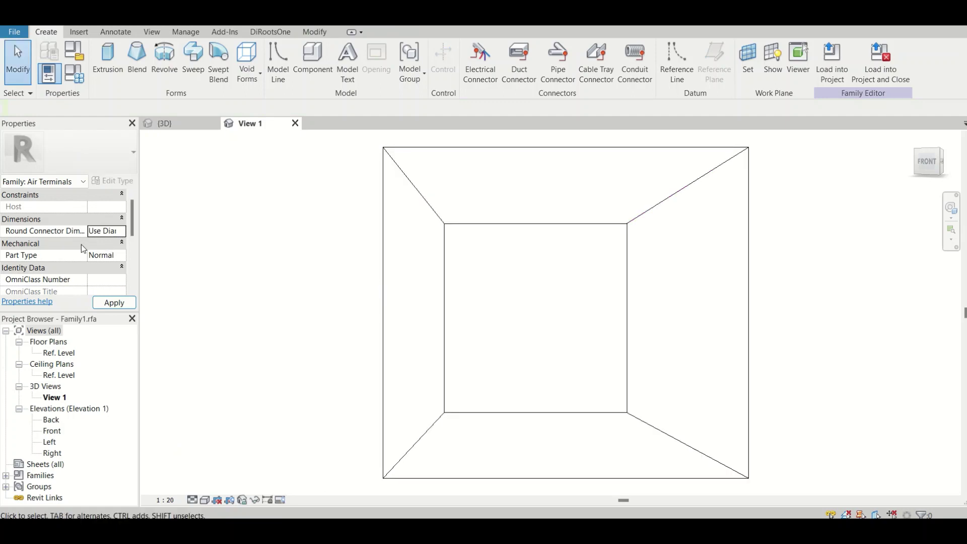
Make the family Work Plane-Based and load it back into the Mechanical project, overwriting the existing version
scroll(31, 253, down, 4)
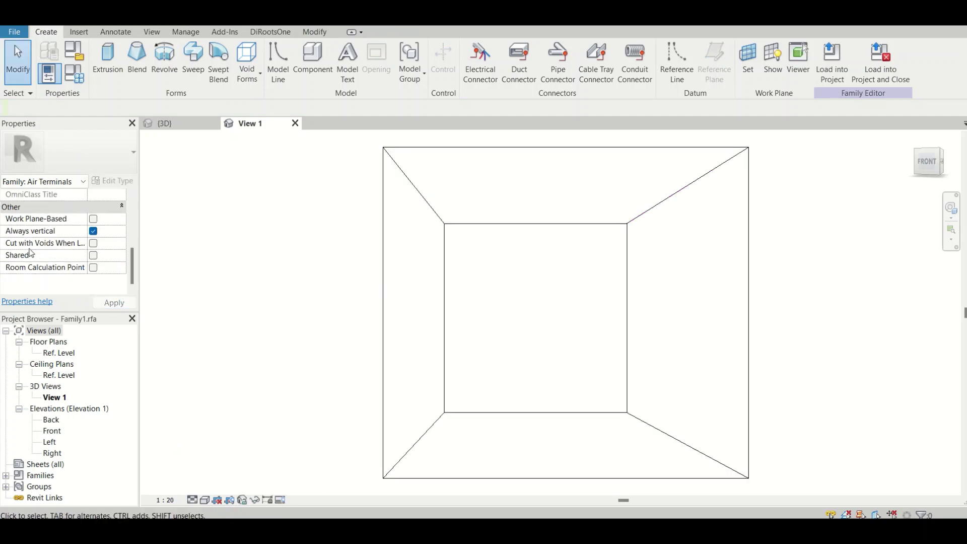
click(96, 221)
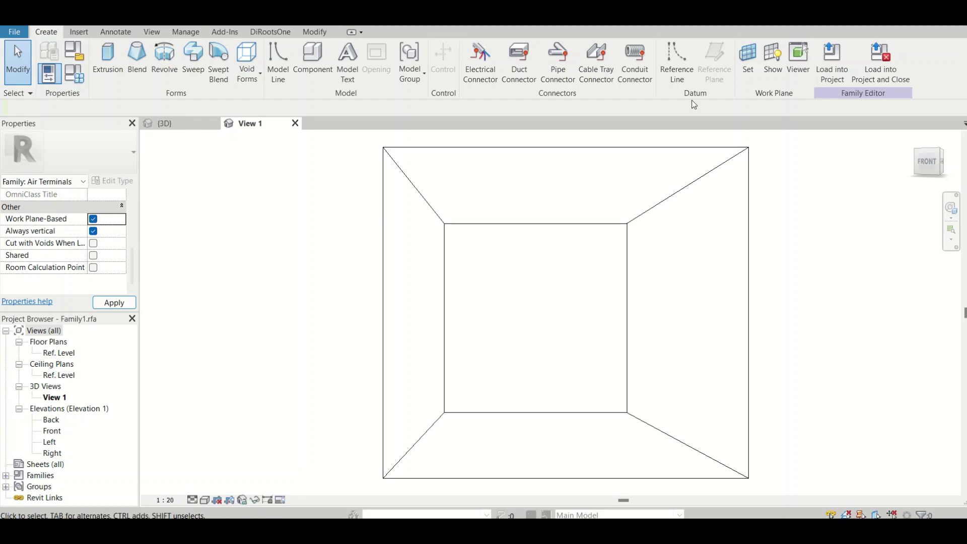
click(832, 63)
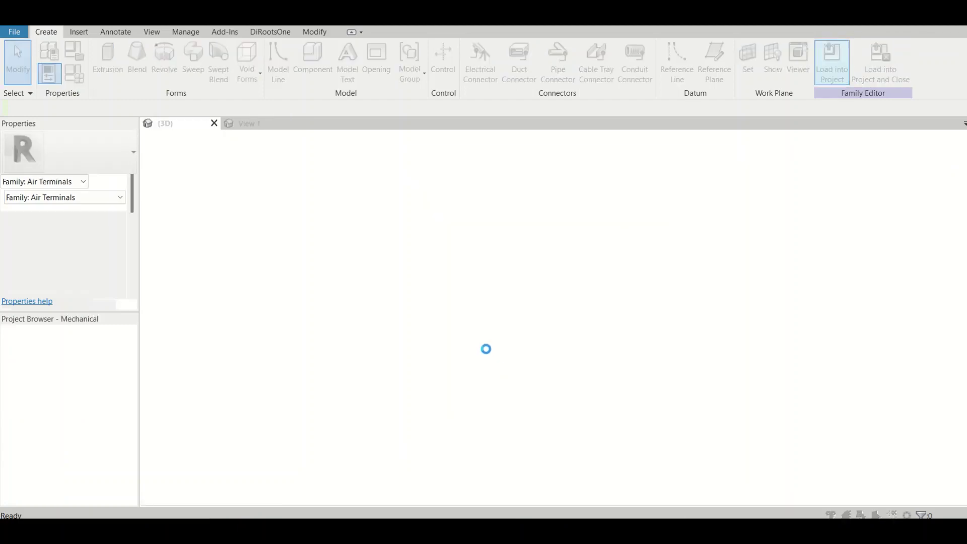
click(480, 242)
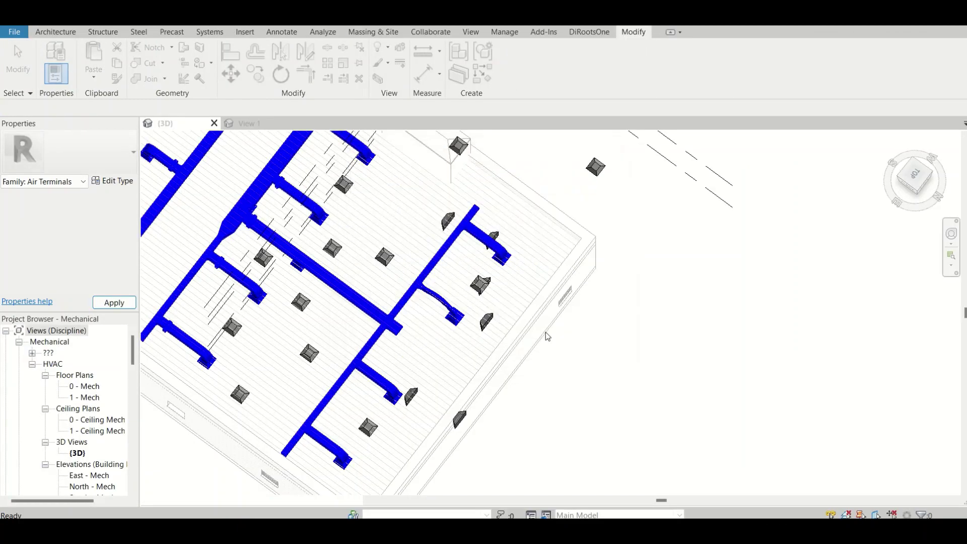
Try to rehost the air terminal near the outer wall onto the linked building's outer wall face with Pick New
click(487, 323)
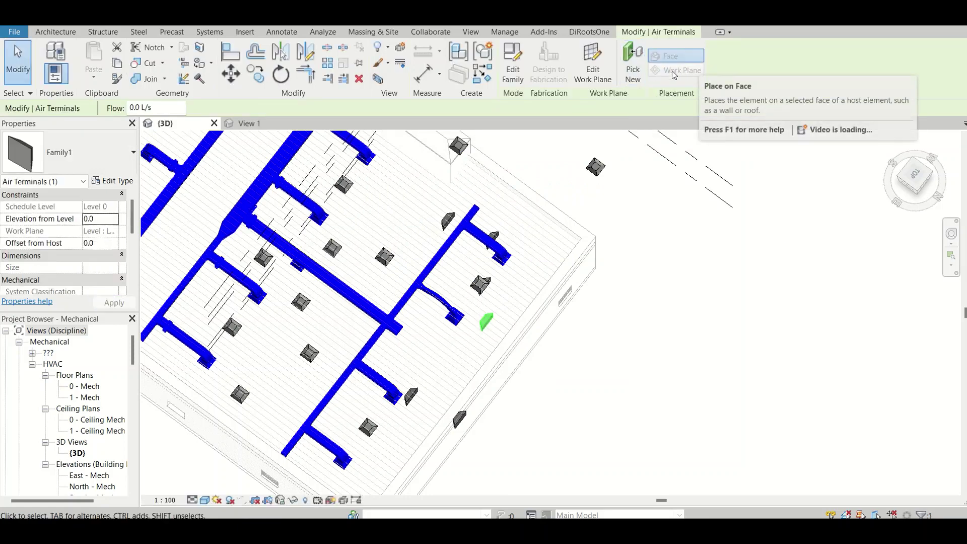
click(633, 63)
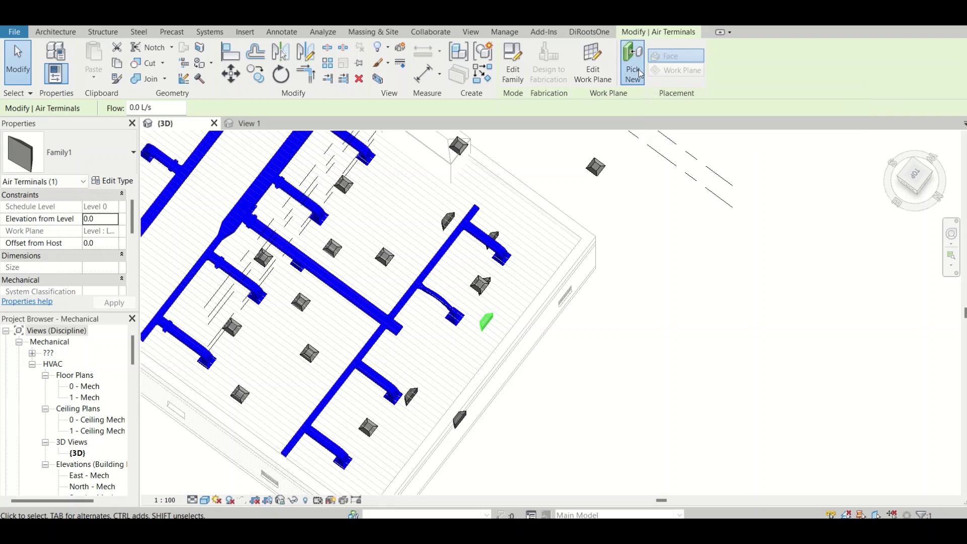
scroll(518, 324, up, 5)
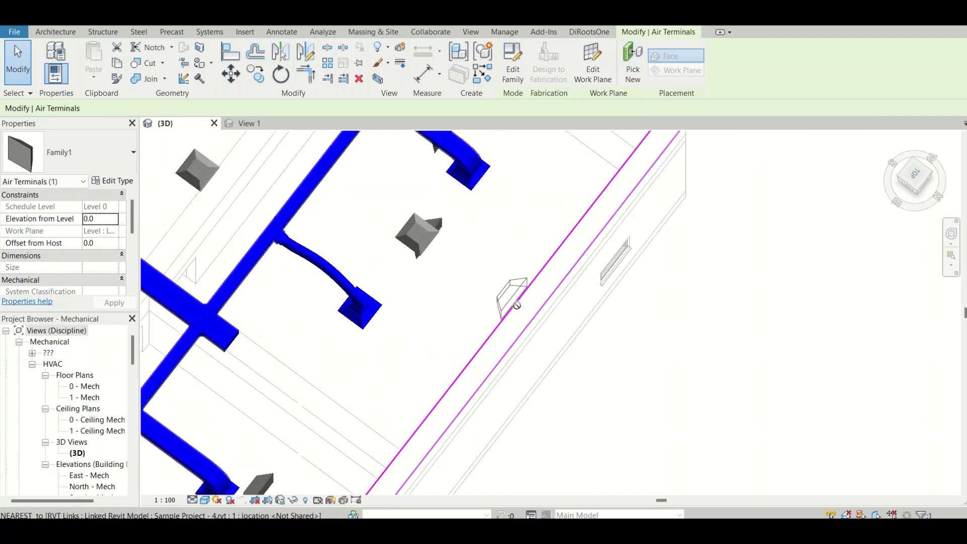
click(531, 296)
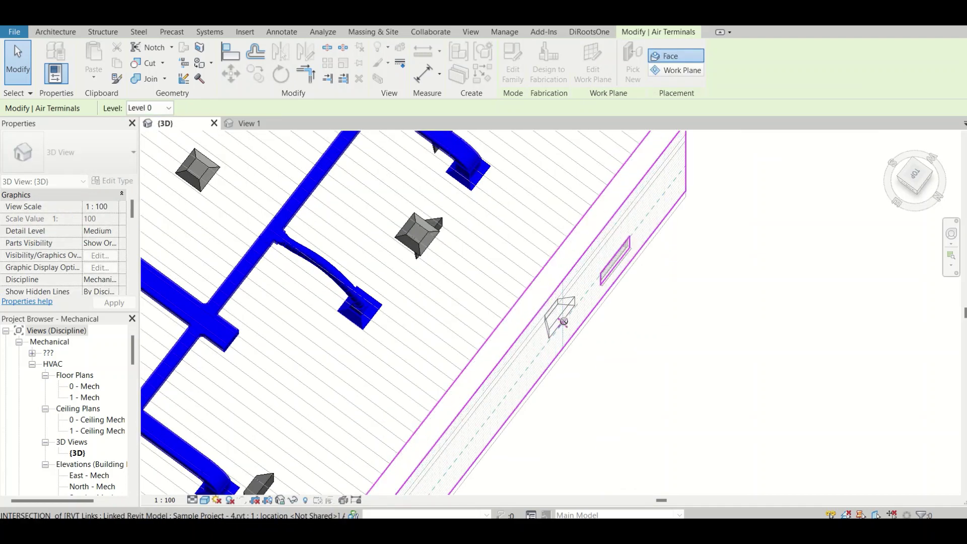
click(515, 302)
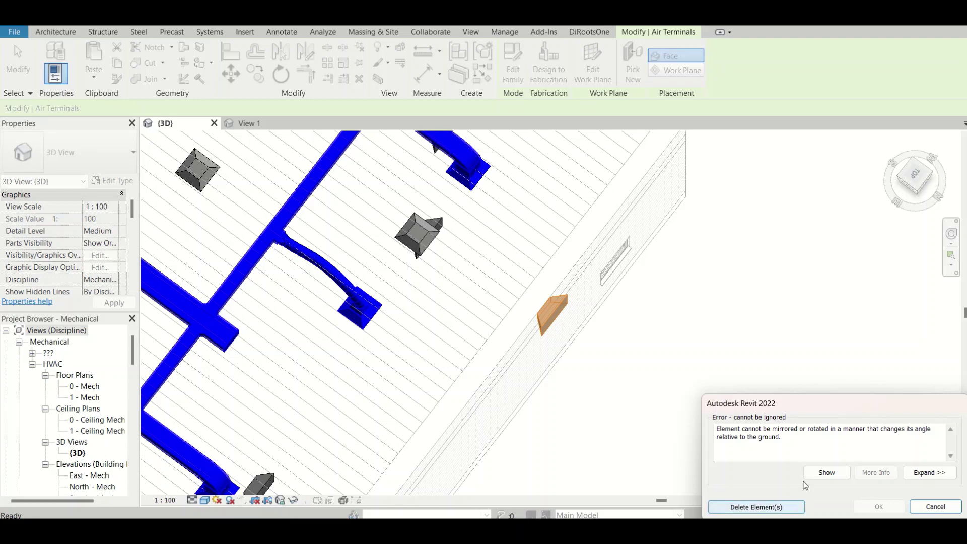
double_click(771, 435)
key(ctrl+a)
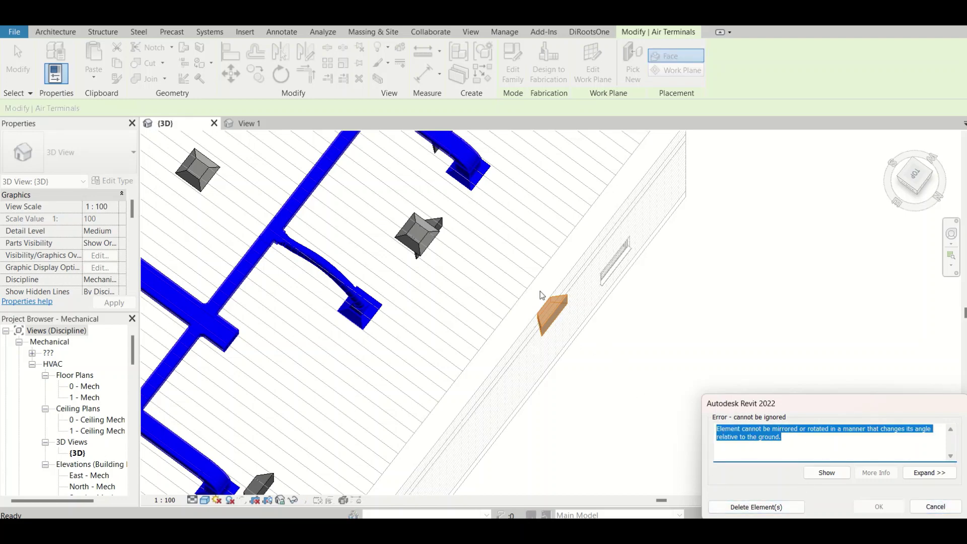
key(Escape)
scroll(579, 319, down, 5)
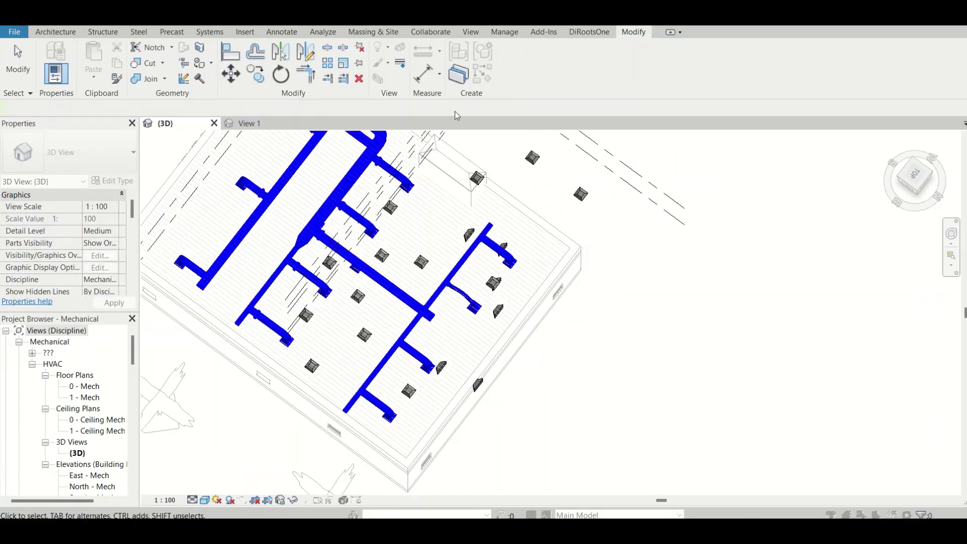
Set the work plane by picking the outer wall face of the linked building
click(55, 31)
click(889, 61)
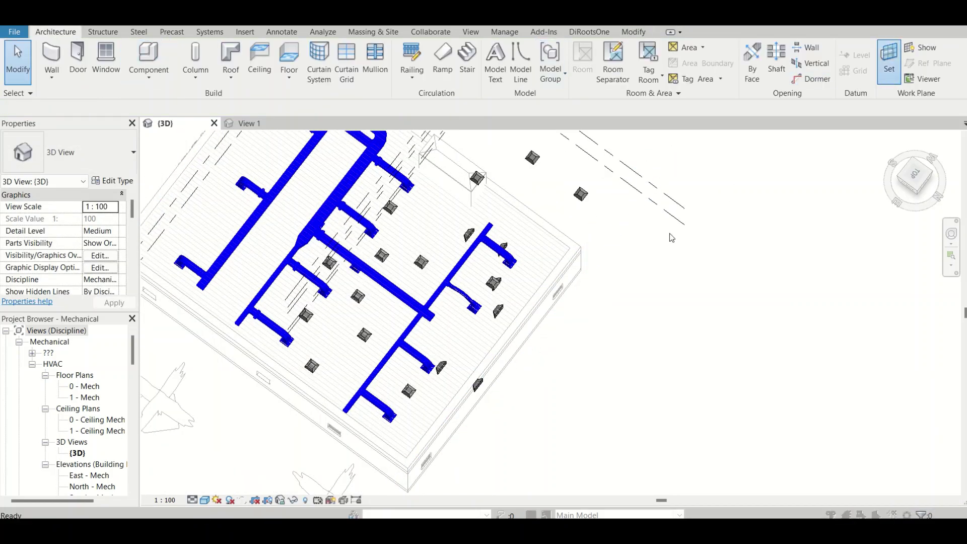
click(422, 289)
click(453, 344)
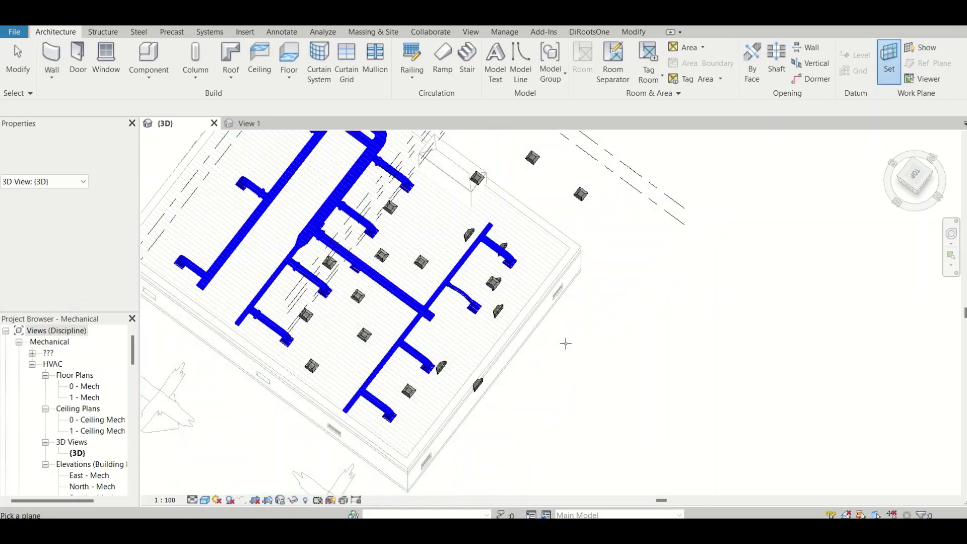
scroll(559, 318, up, 4)
scroll(540, 280, up, 2)
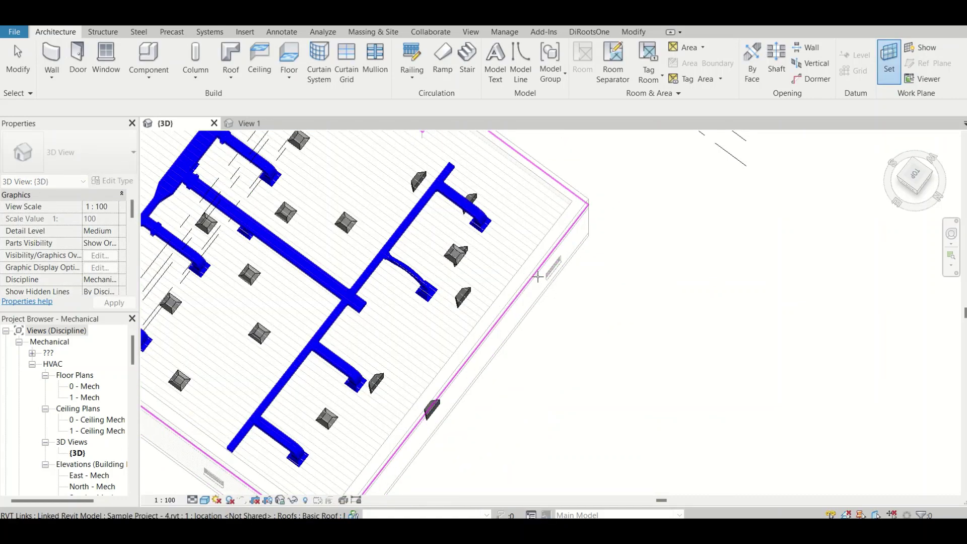
scroll(539, 277, up, 4)
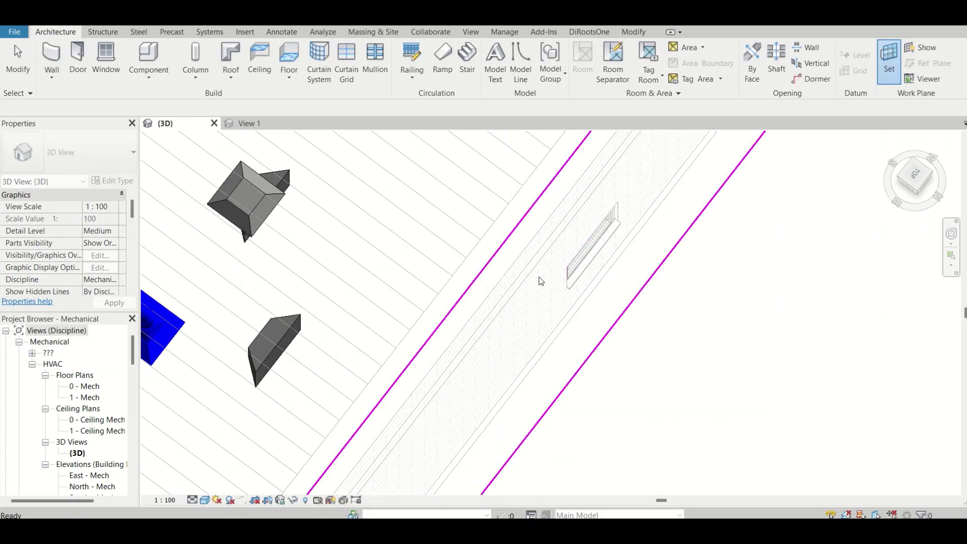
click(540, 279)
scroll(504, 307, down, 3)
Place a similar Family1 air terminal on the outer wall face using Place on Face
click(383, 322)
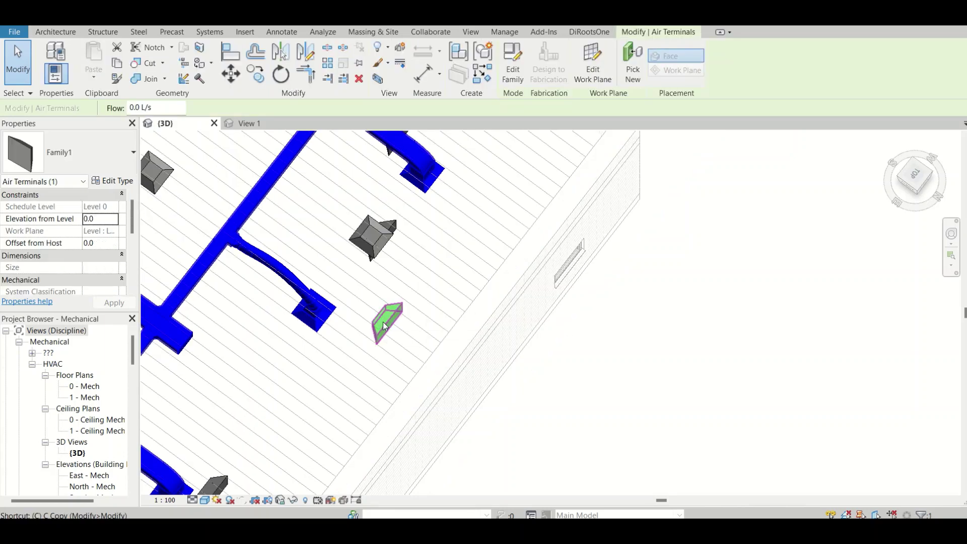
key(Escape)
click(383, 322)
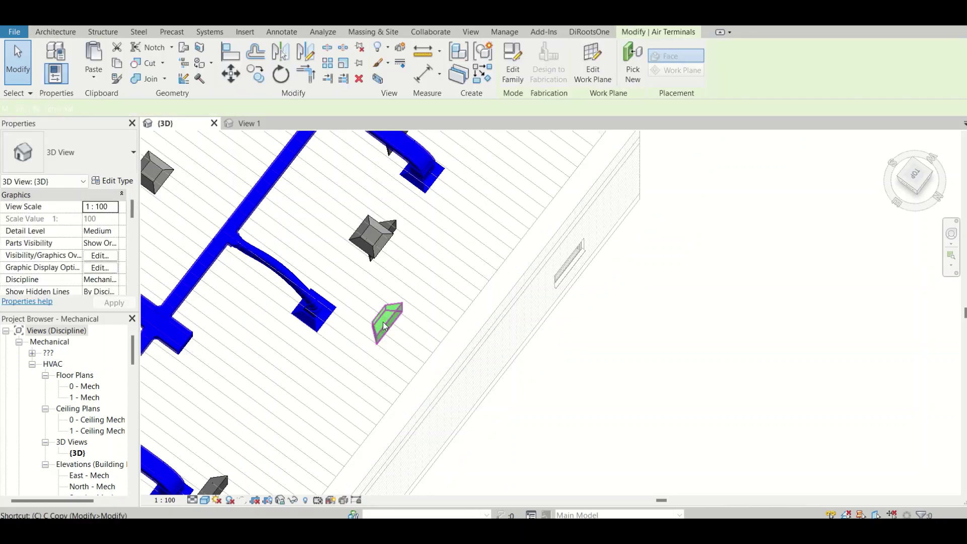
key(c)
key(s)
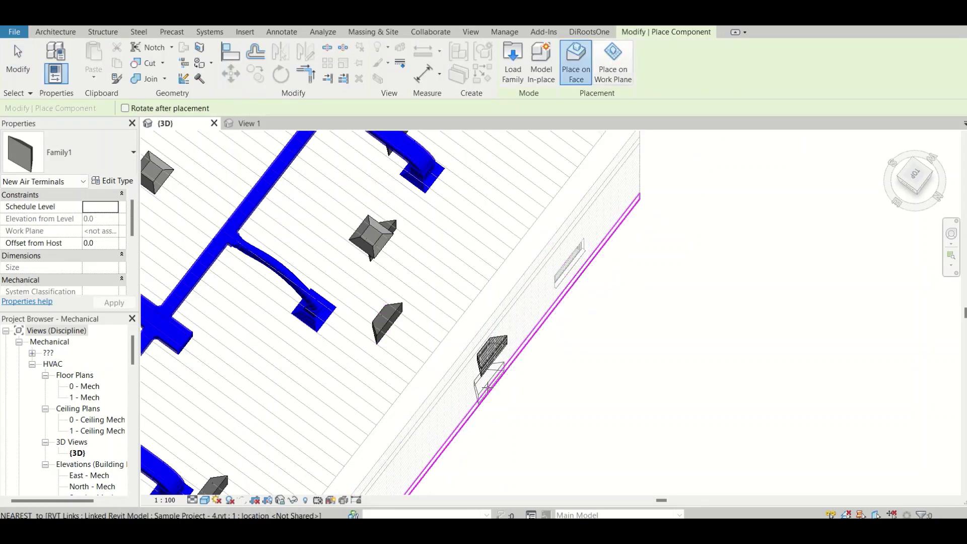
shift+middle_drag(509, 393, 525, 499)
scroll(501, 386, up, 3)
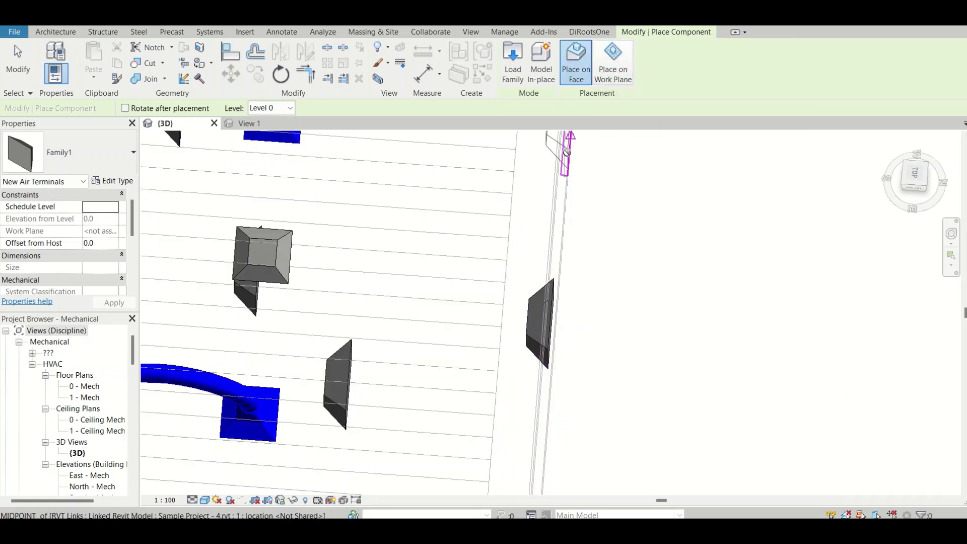
key(Escape)
key(Escape)
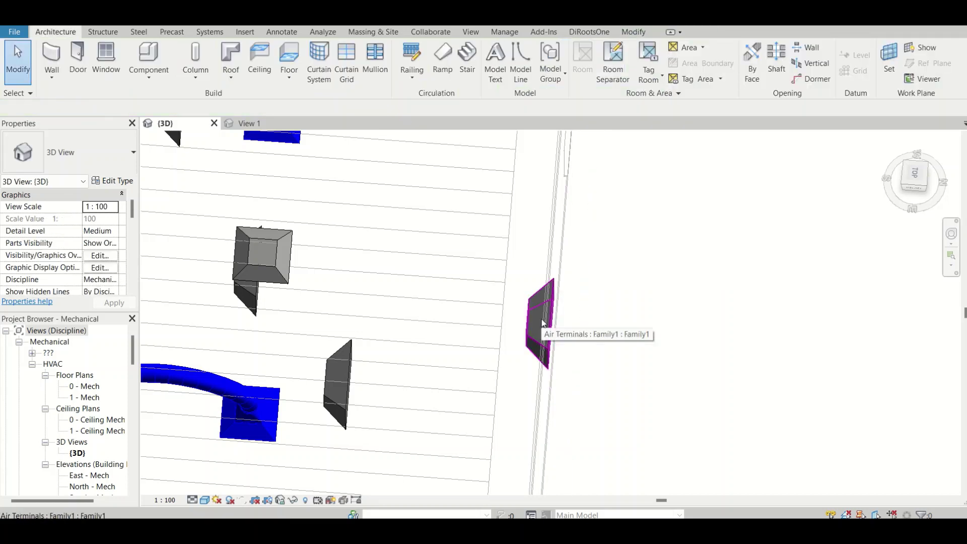
Examine the air terminals placed in and around the building from different angles in the 3D view
scroll(633, 354, down, 6)
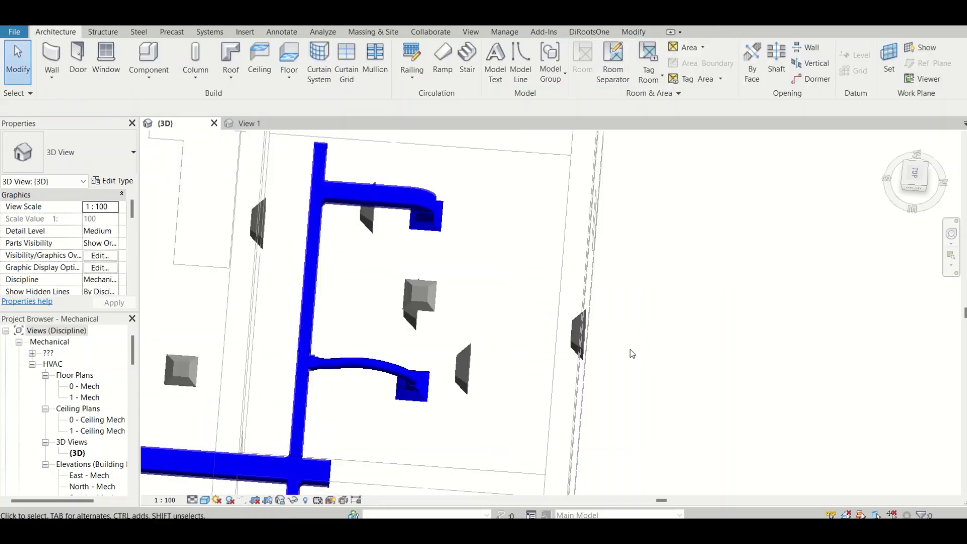
scroll(632, 355, down, 3)
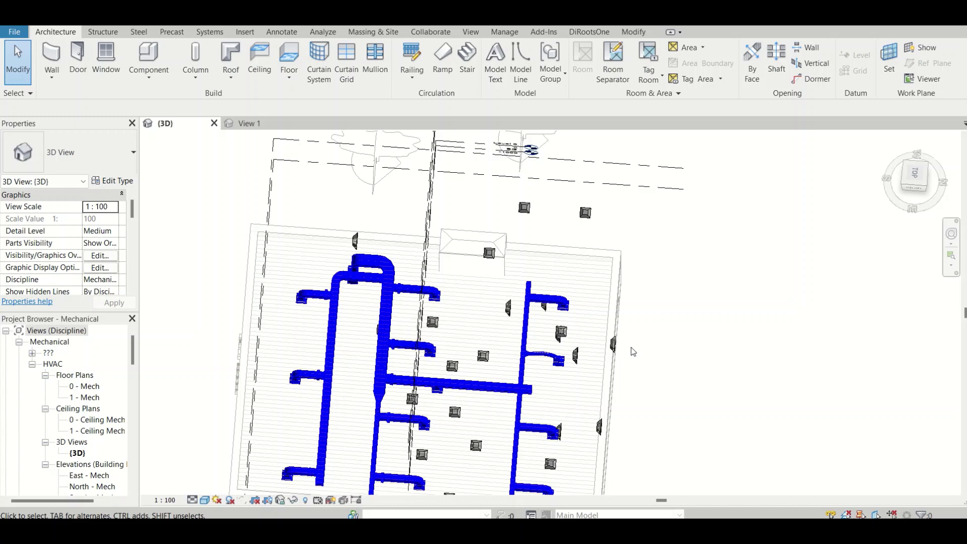
middle_drag(470, 372, 507, 286)
scroll(508, 290, down, 3)
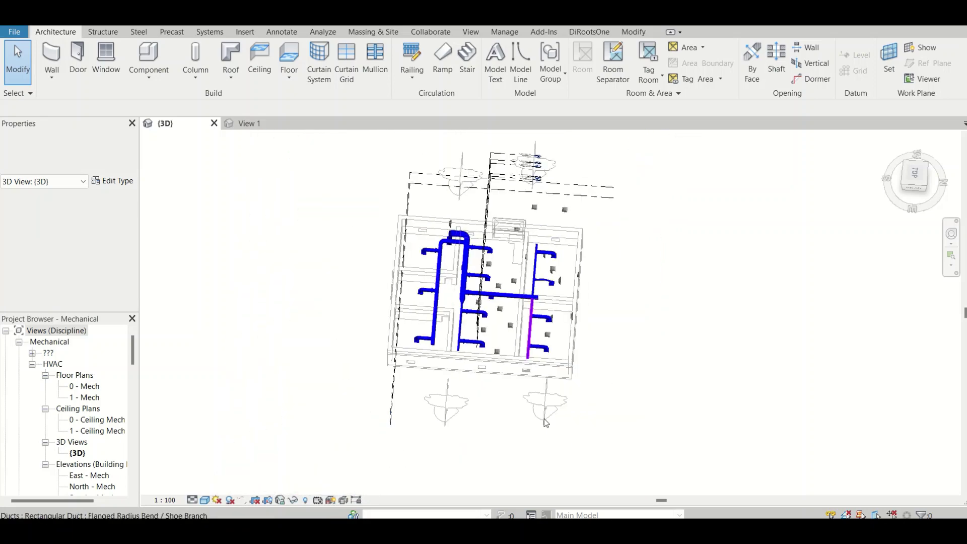
shift+middle_drag(544, 421, 476, 385)
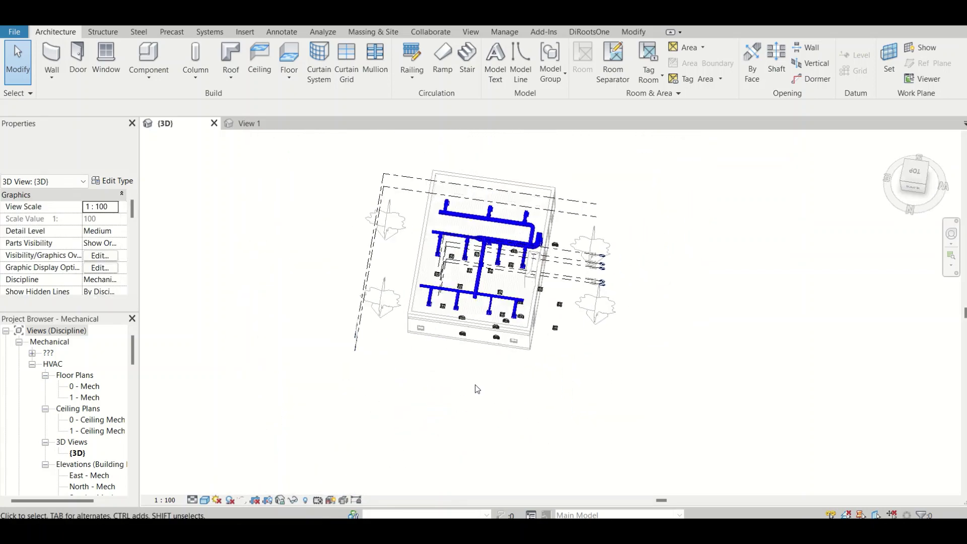
scroll(553, 210, up, 5)
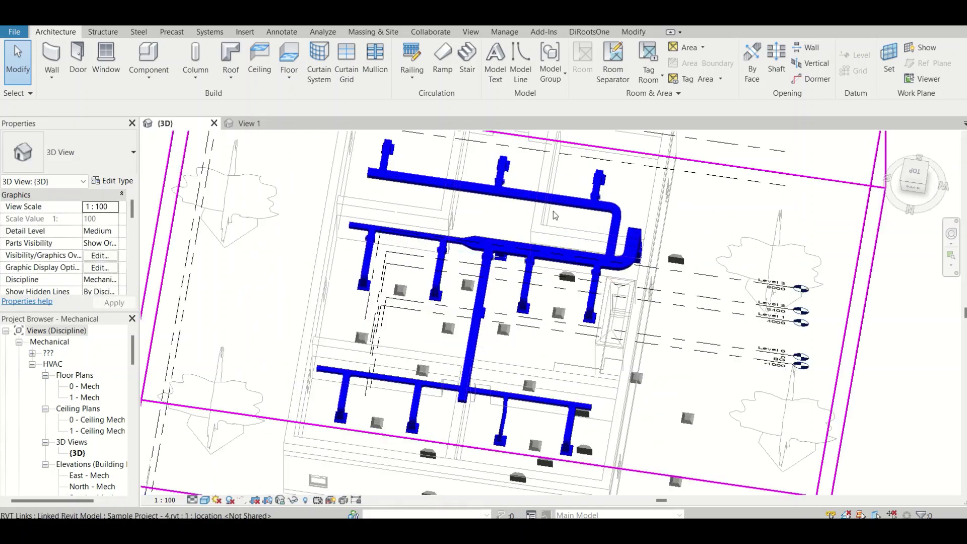
middle_drag(554, 211, 534, 238)
scroll(534, 239, down, 4)
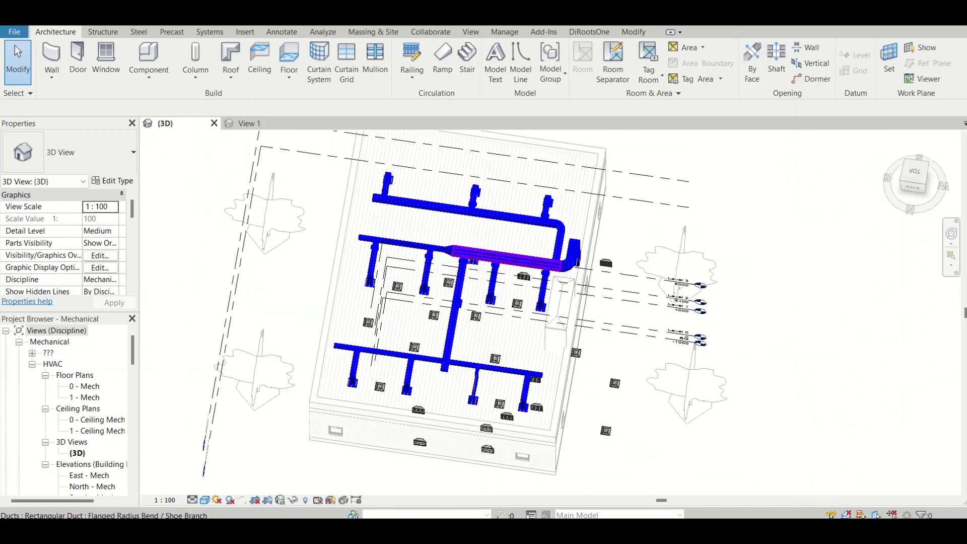
Switch to the Revit window containing Project1 and open the link management for its Revit links
right_click(509, 532)
click(509, 531)
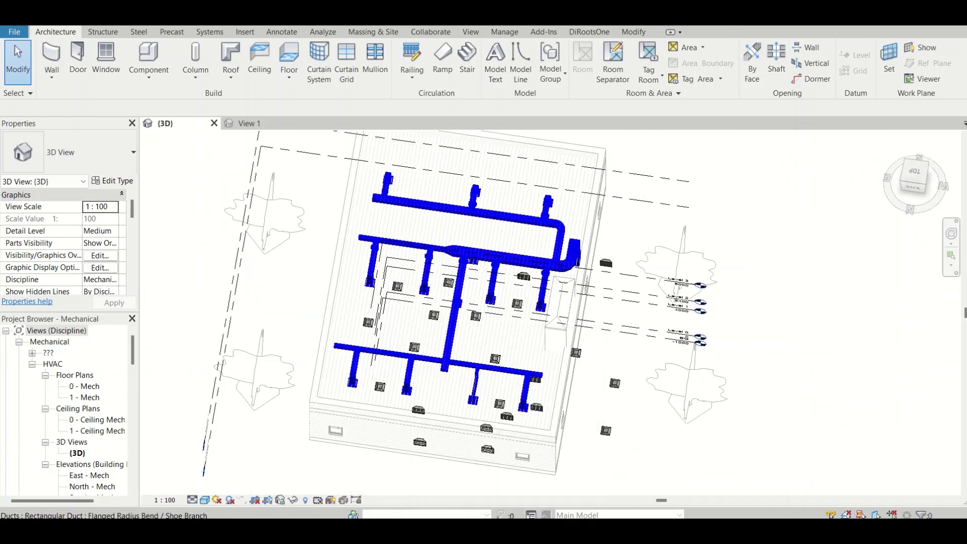
mouse_move(509, 531)
click(652, 481)
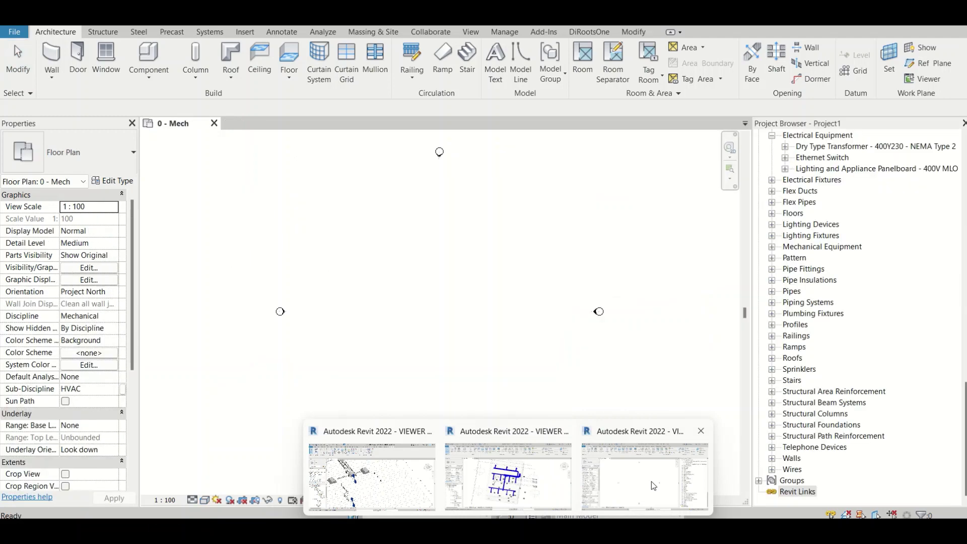
scroll(845, 358, up, 5)
scroll(846, 358, up, 7)
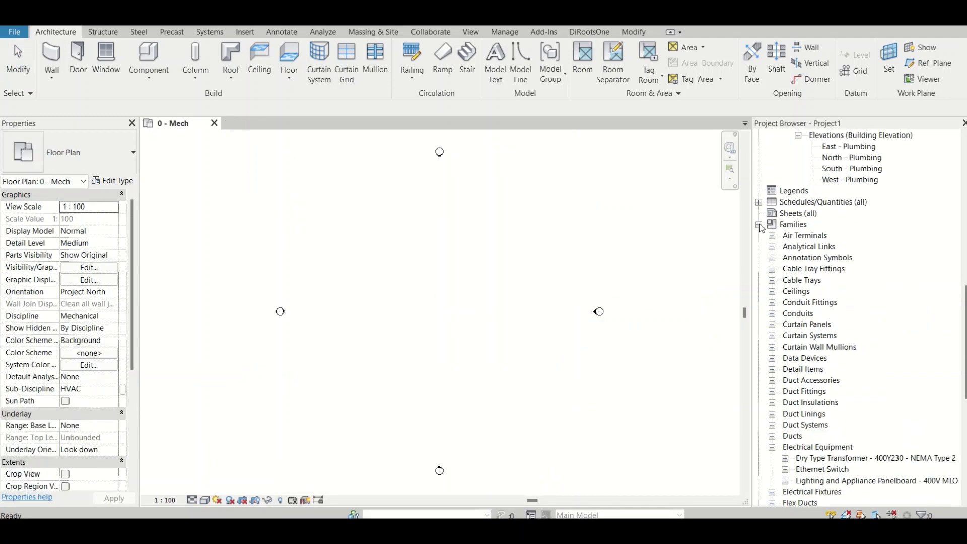
click(759, 224)
right_click(796, 497)
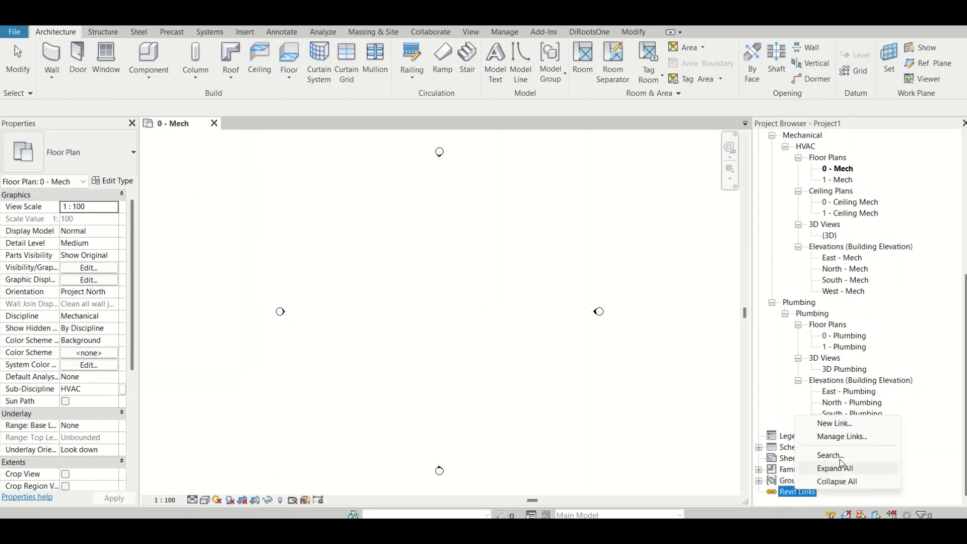
click(837, 436)
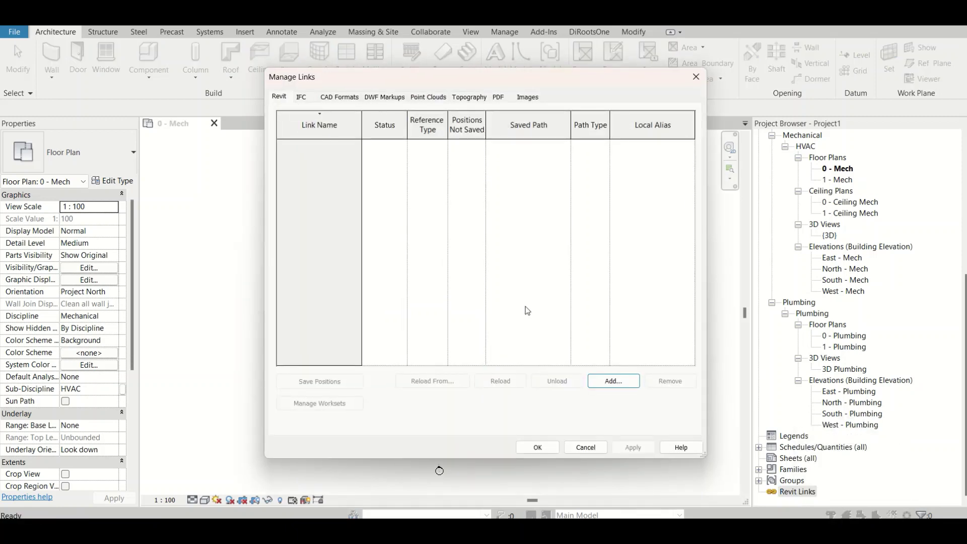
Link a Revit model from the Revit folder inside BIM Guru on drive D: into Project1
click(624, 379)
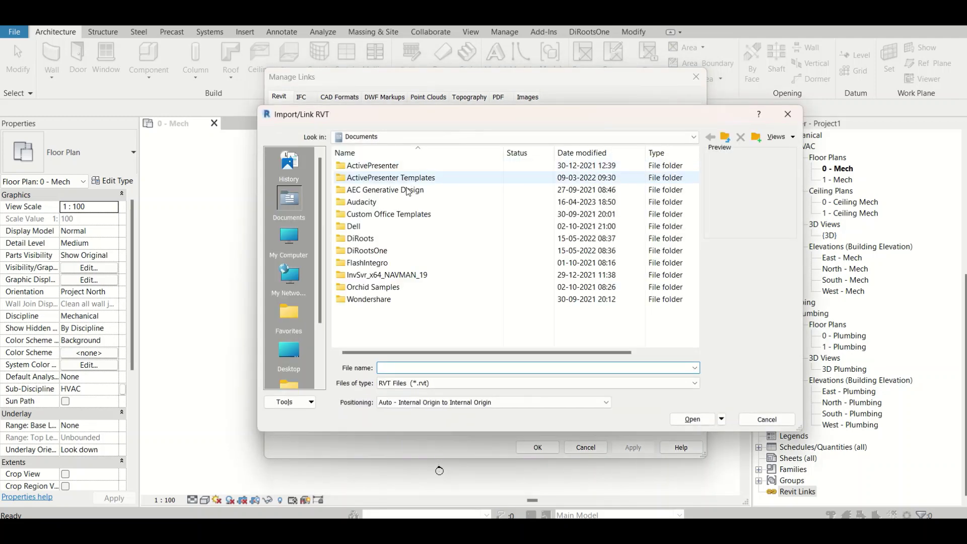
click(289, 237)
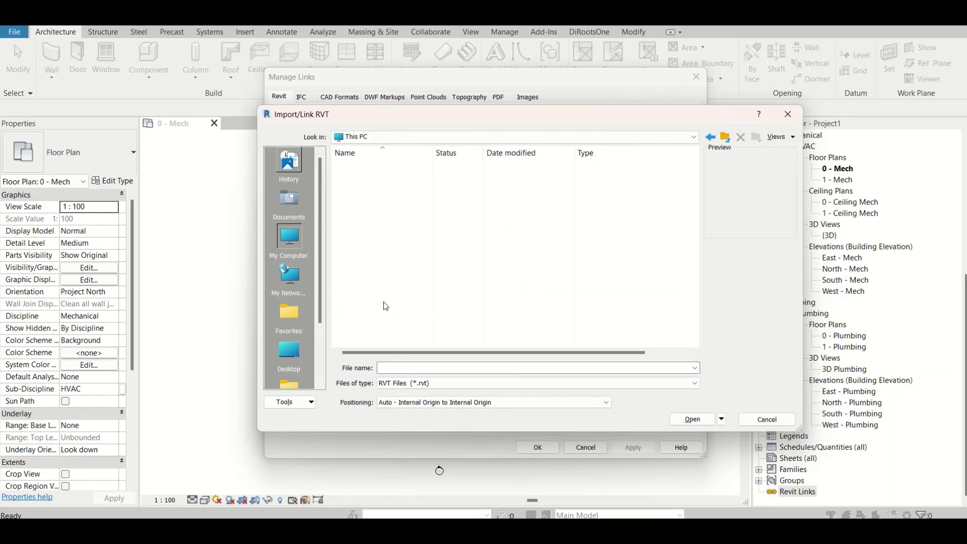
double_click(364, 192)
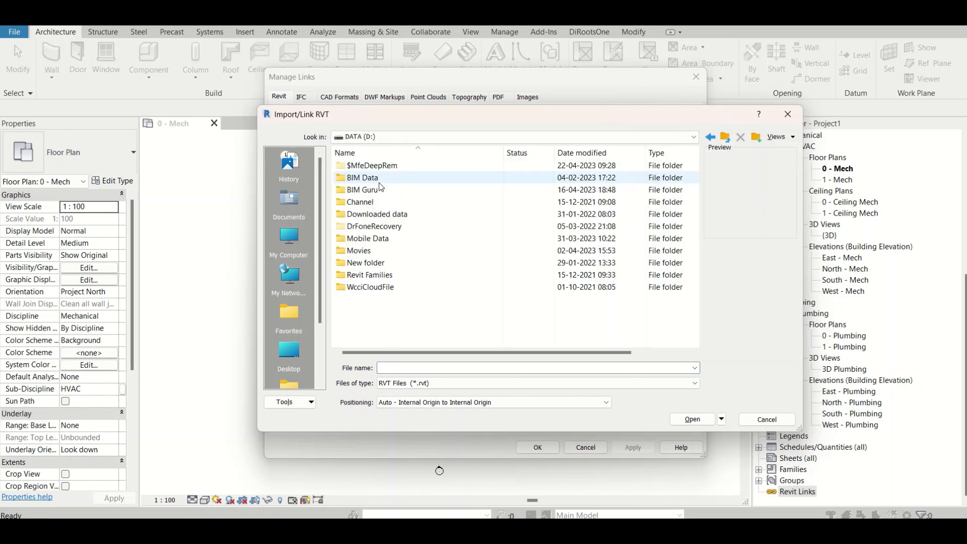
double_click(380, 192)
double_click(381, 199)
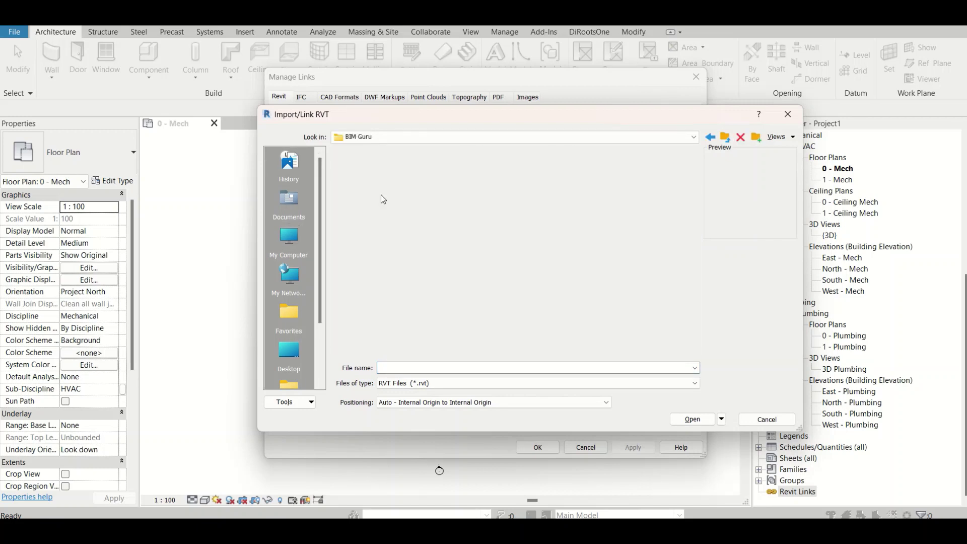
click(392, 192)
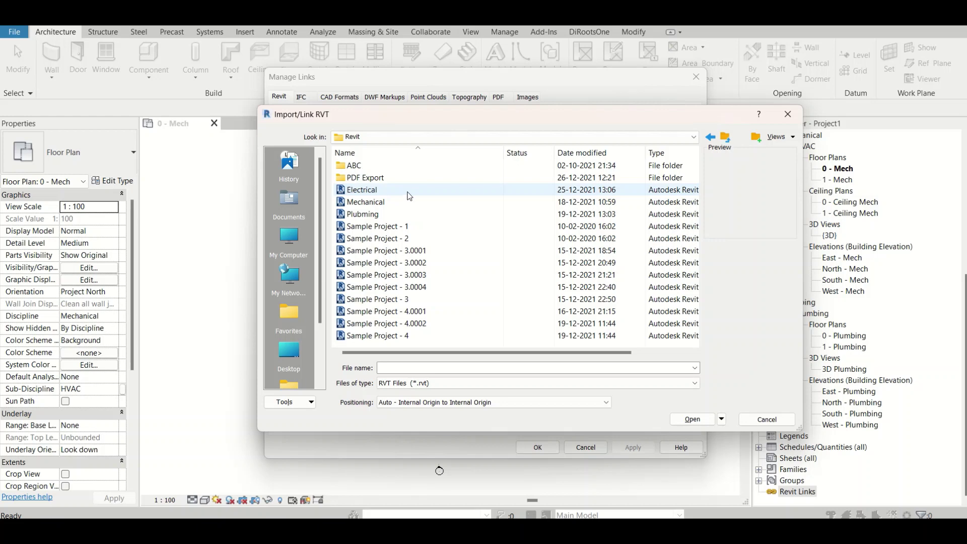
click(719, 420)
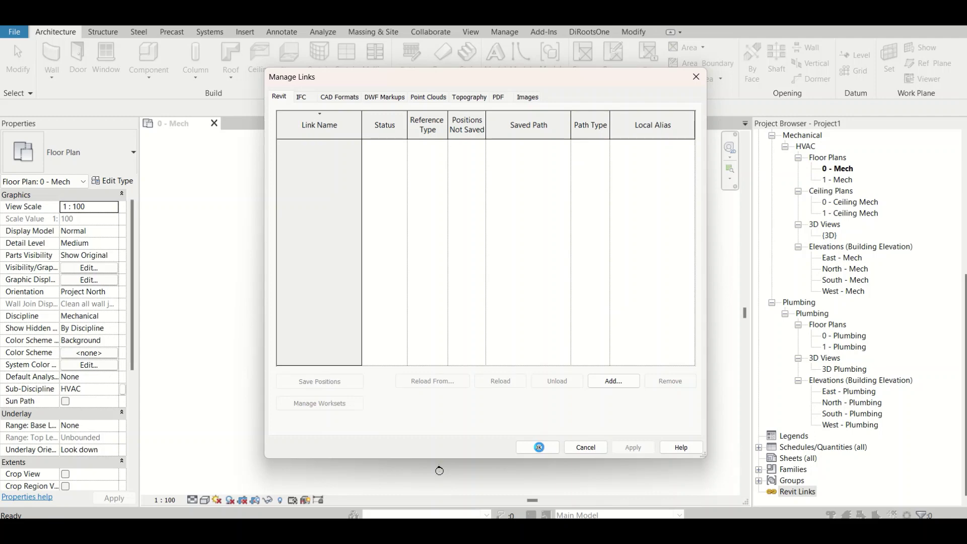
click(538, 447)
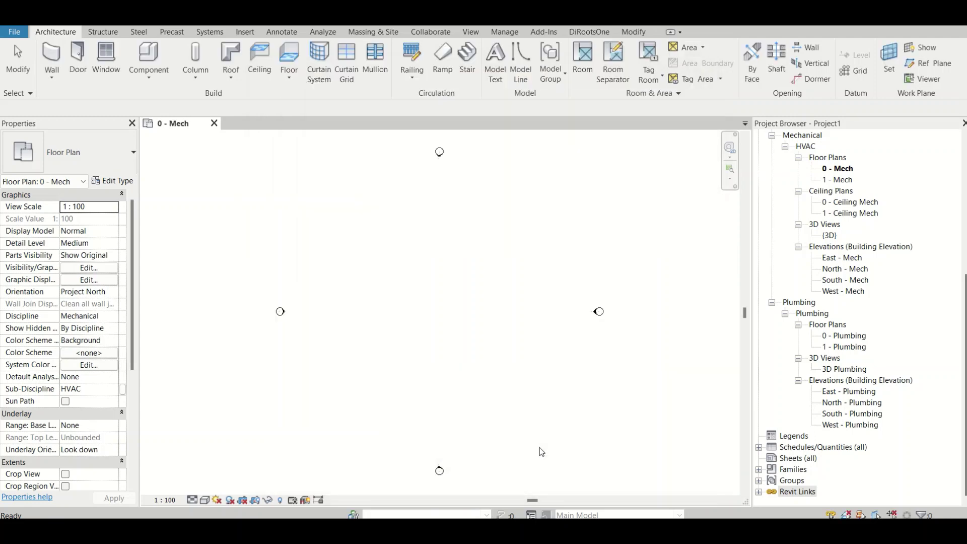
scroll(430, 396, down, 2)
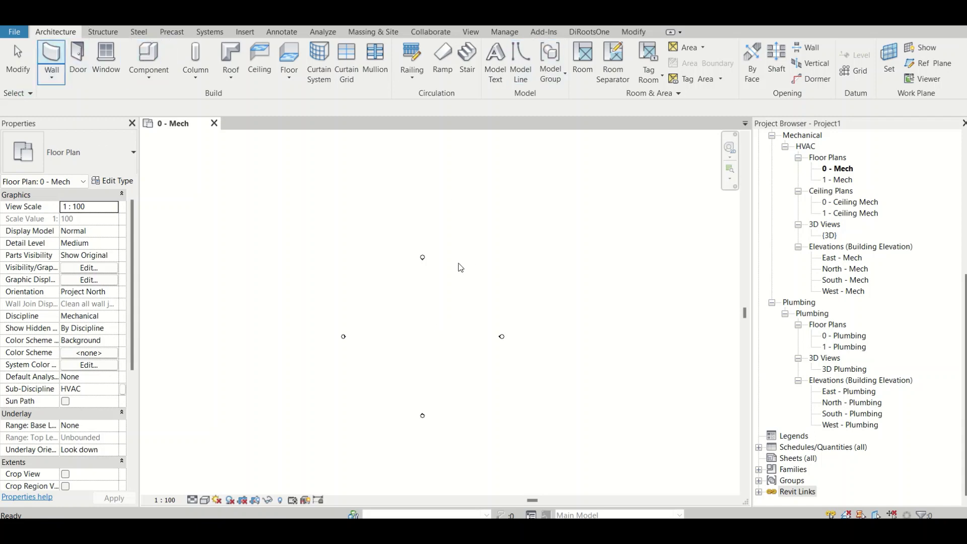
Fit the 0 - Mech plan to the view and list the Revit models linked into the project
key(XF86AudioMute)
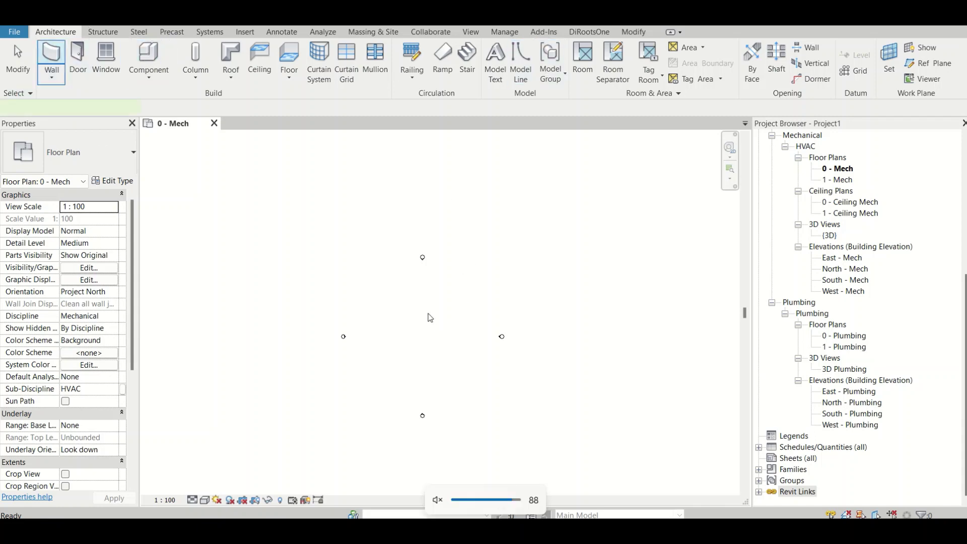
right_click(430, 316)
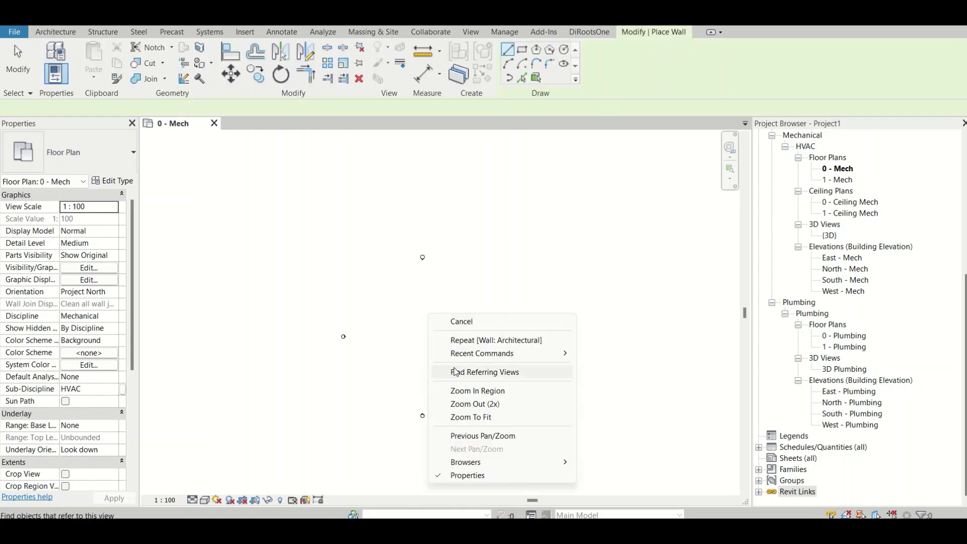
click(472, 417)
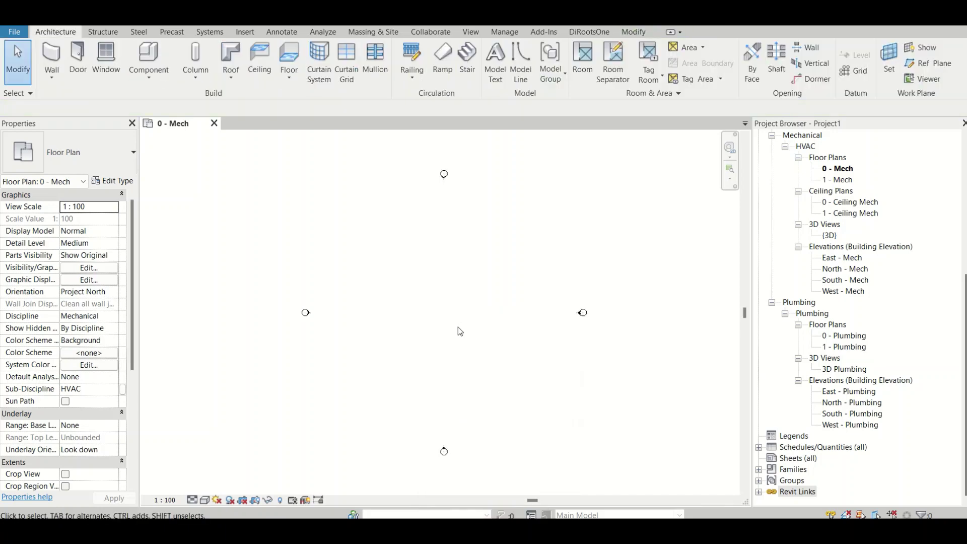
click(759, 492)
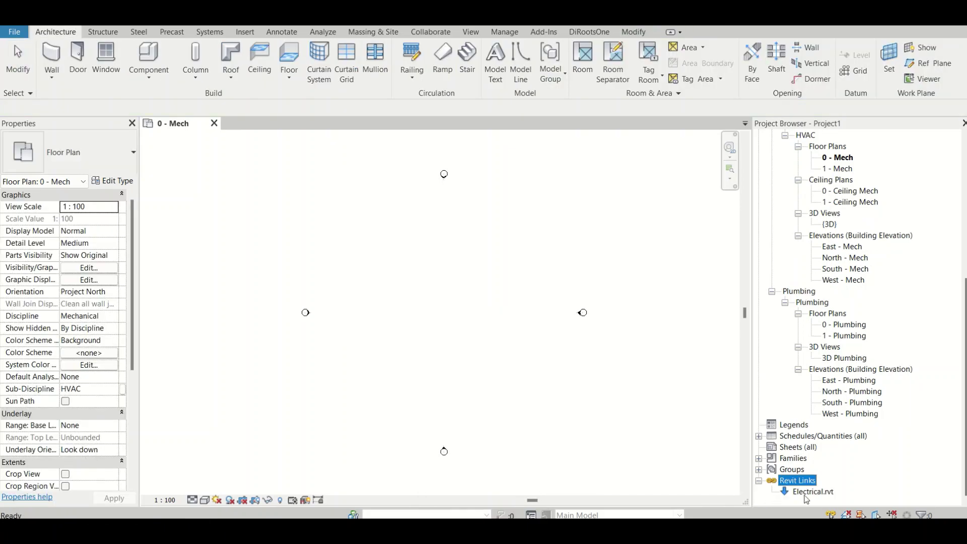
Open the default 3D view and set it to Fine detail level with a visual style that shows filled surfaces
click(225, 21)
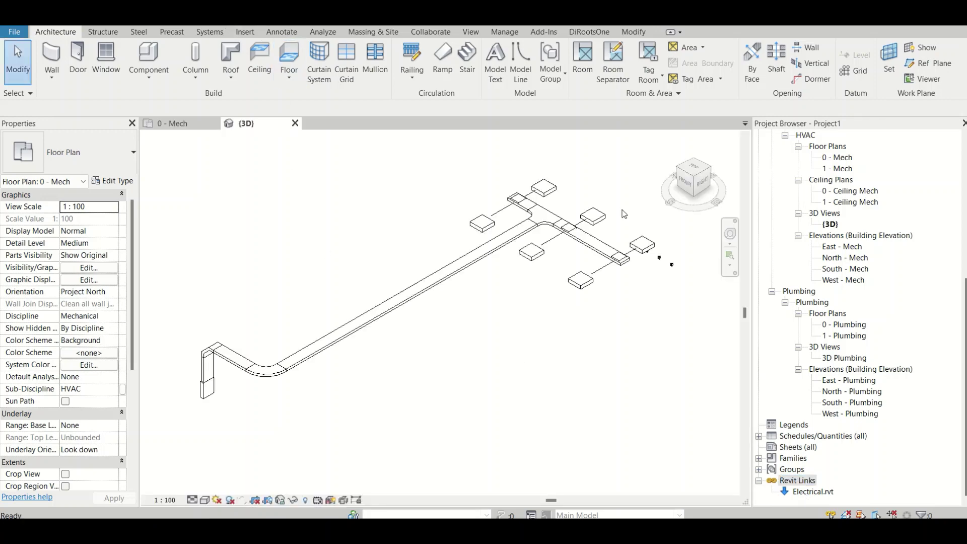
click(193, 500)
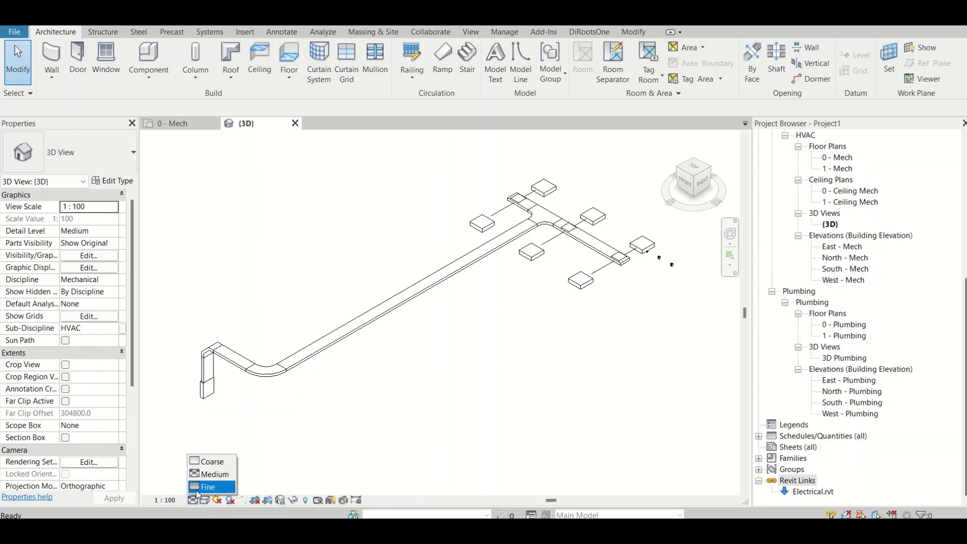
click(204, 487)
click(205, 501)
click(225, 461)
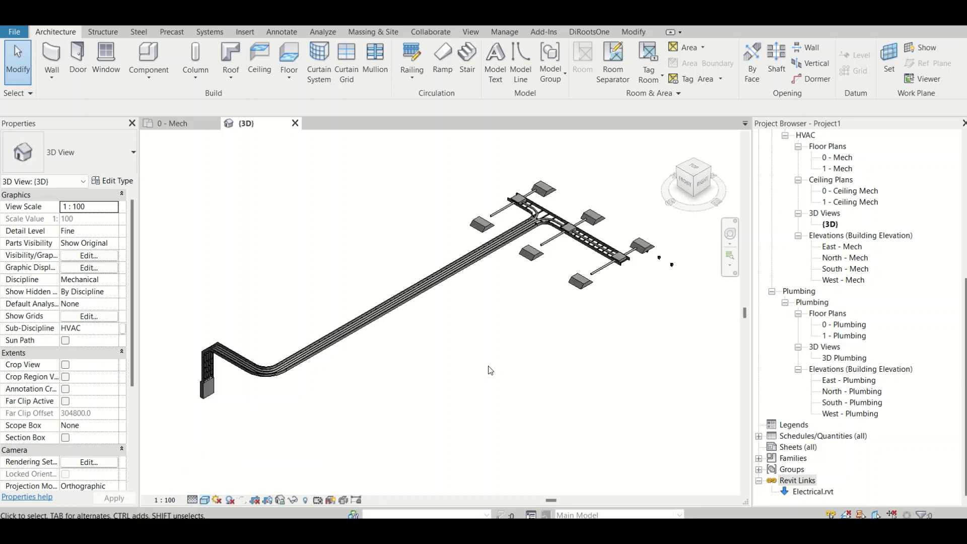
Draw a rectangle of Generic - 200mm walls, 8000 high from Level 0, beside the long cable tray run in the top view
scroll(485, 367, up, 4)
middle_drag(401, 324, 549, 253)
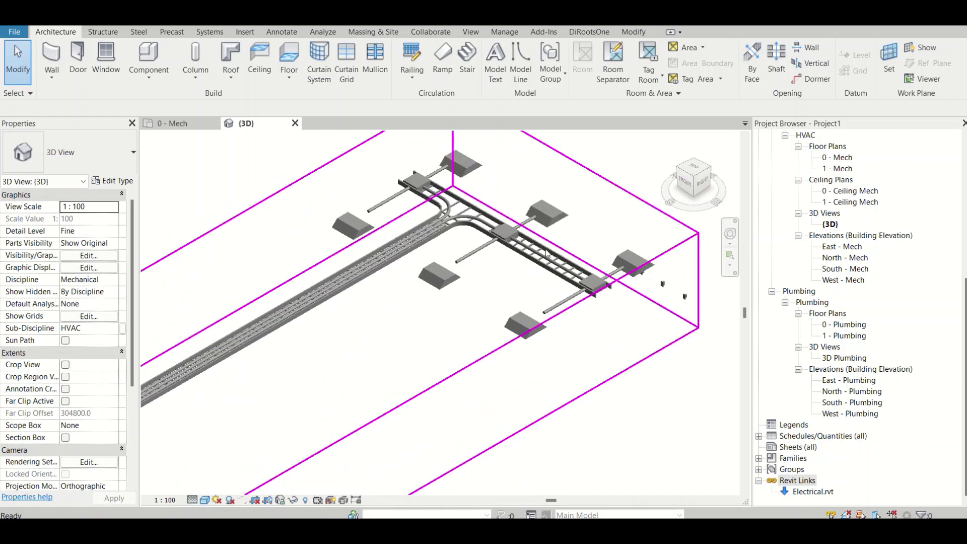
scroll(548, 253, down, 3)
drag(683, 165, 684, 175)
click(685, 178)
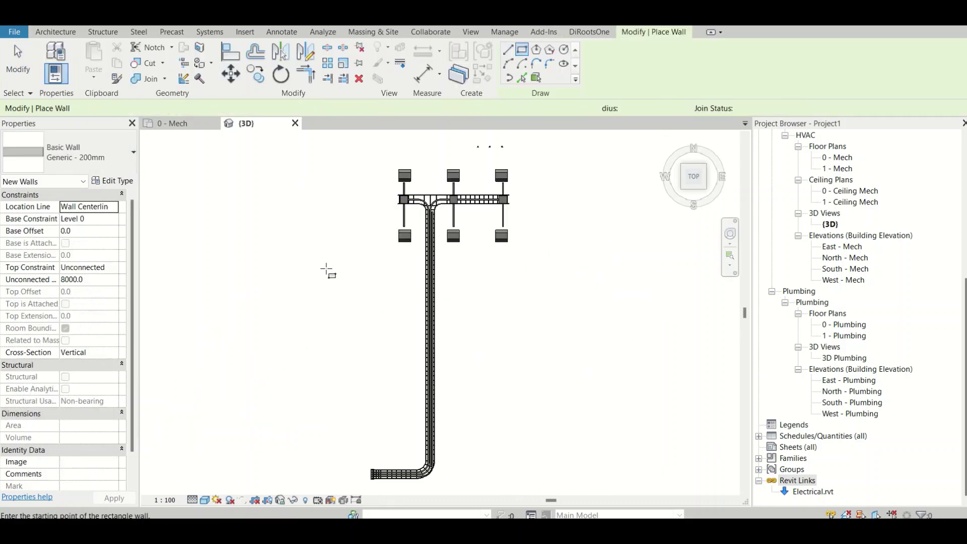
click(325, 245)
click(384, 346)
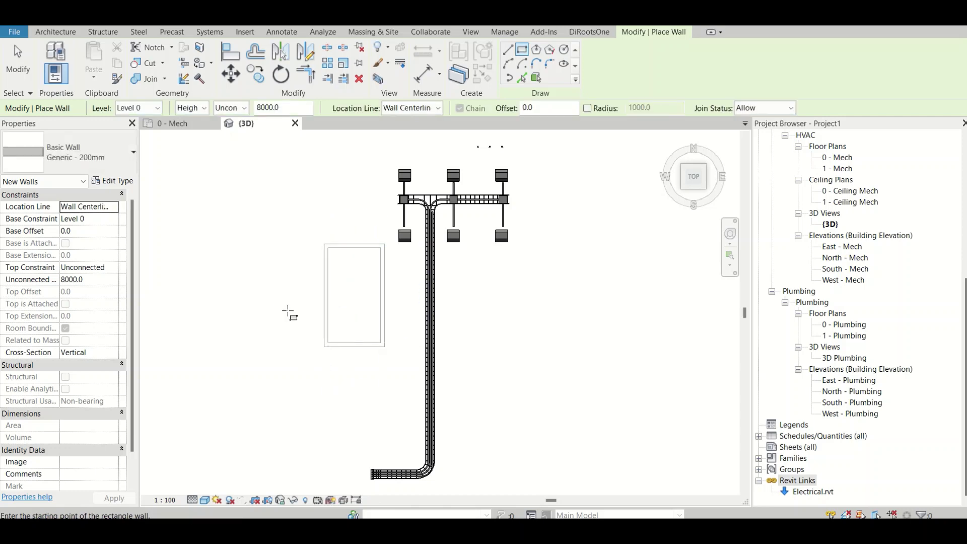
key(Escape)
key(Escape)
middle_drag(386, 471, 370, 249)
scroll(358, 241, up, 3)
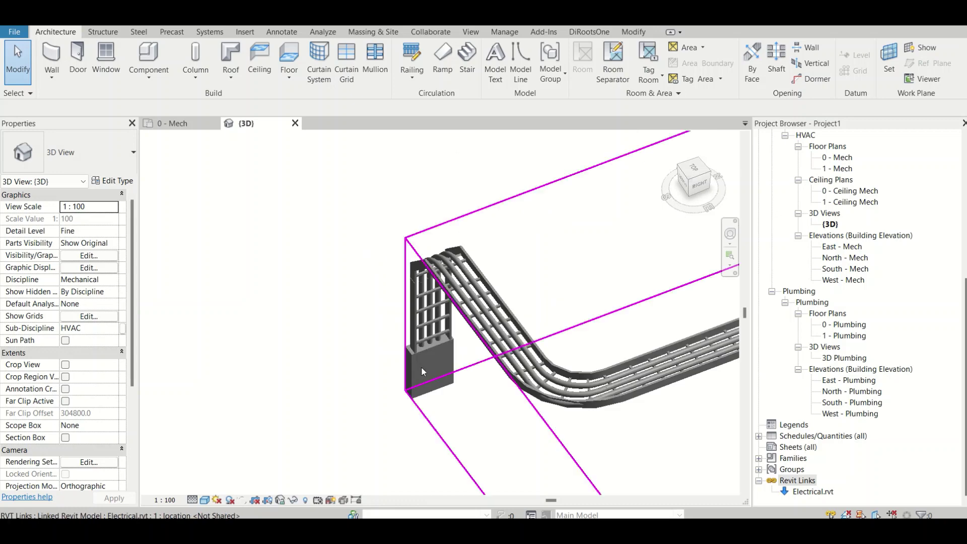
mouse_move(439, 34)
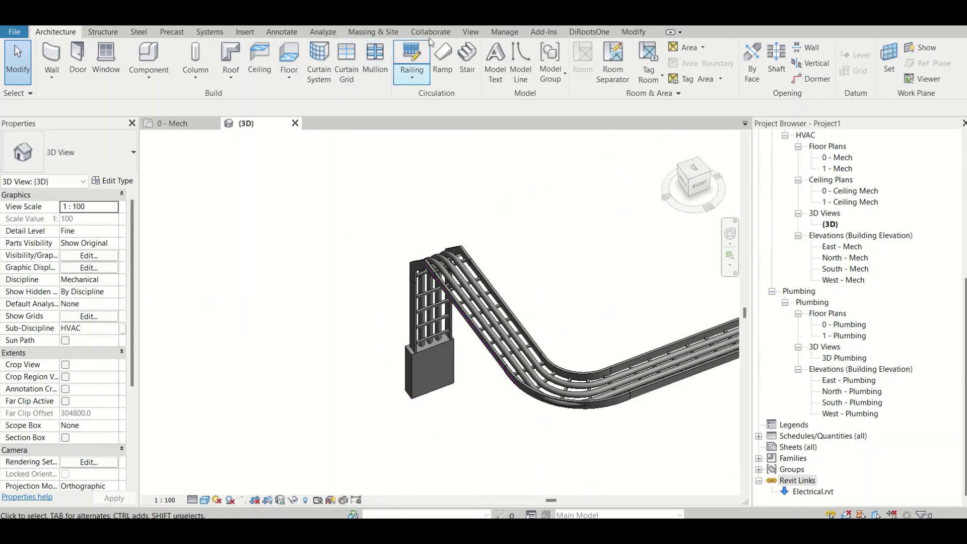
click(431, 32)
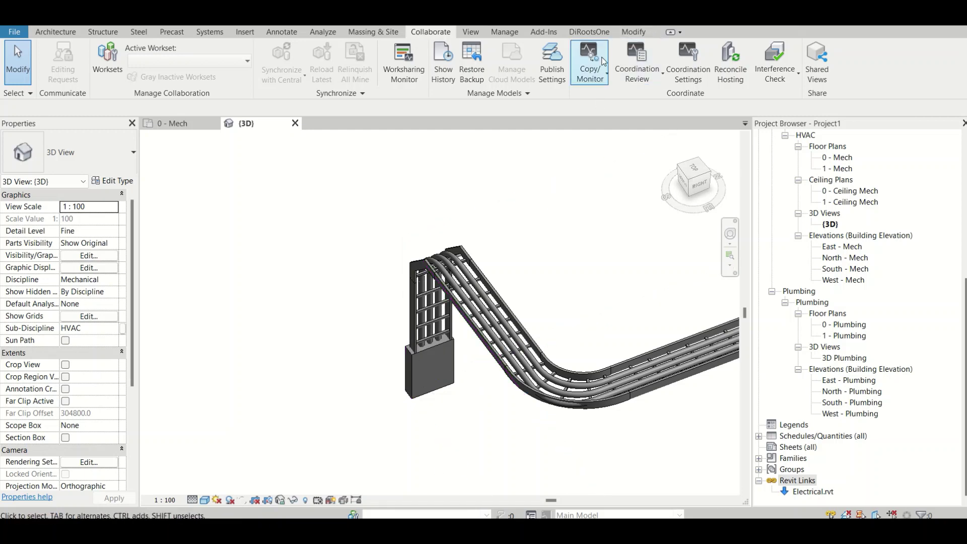
click(591, 68)
click(587, 132)
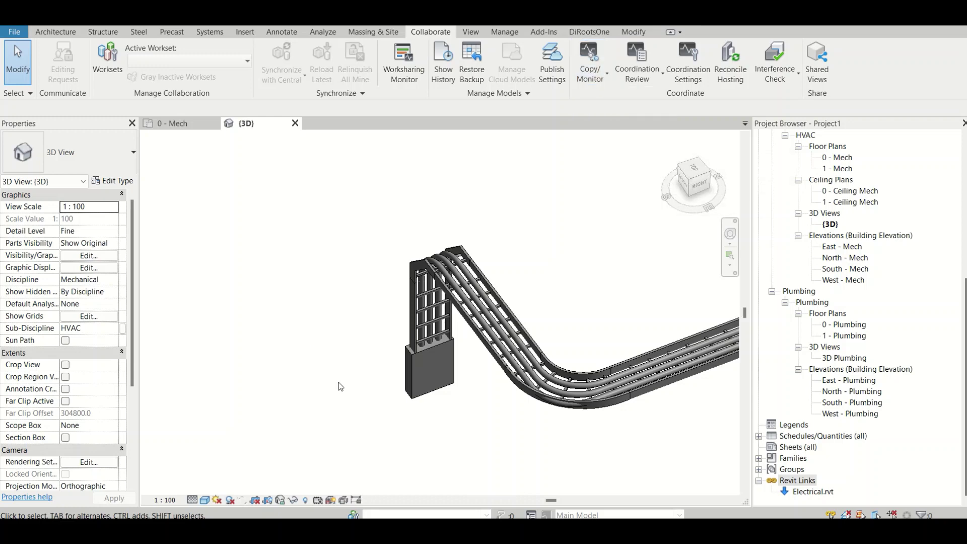
Inspect the host property of the linked panelboard at the foot of the vertical cable tray
click(410, 389)
key(Tab)
click(410, 387)
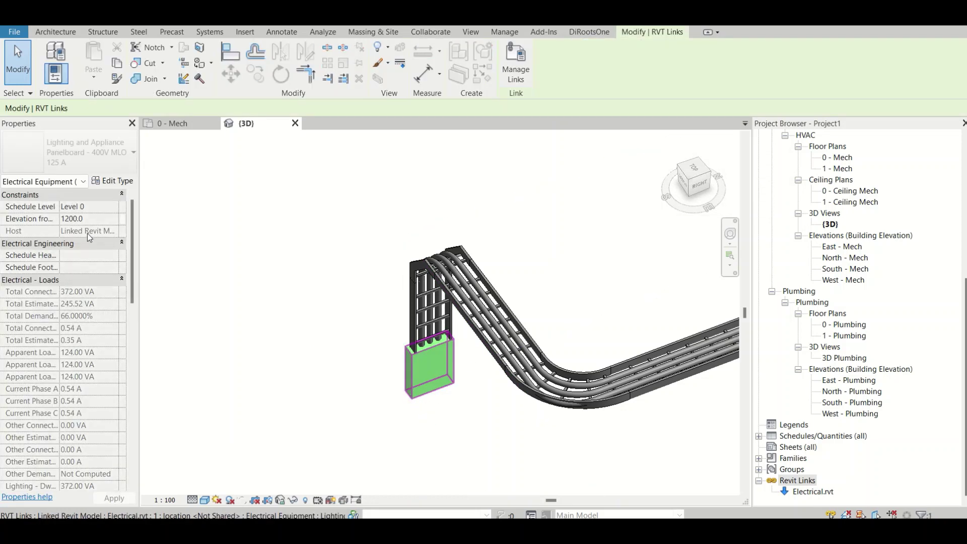
click(349, 309)
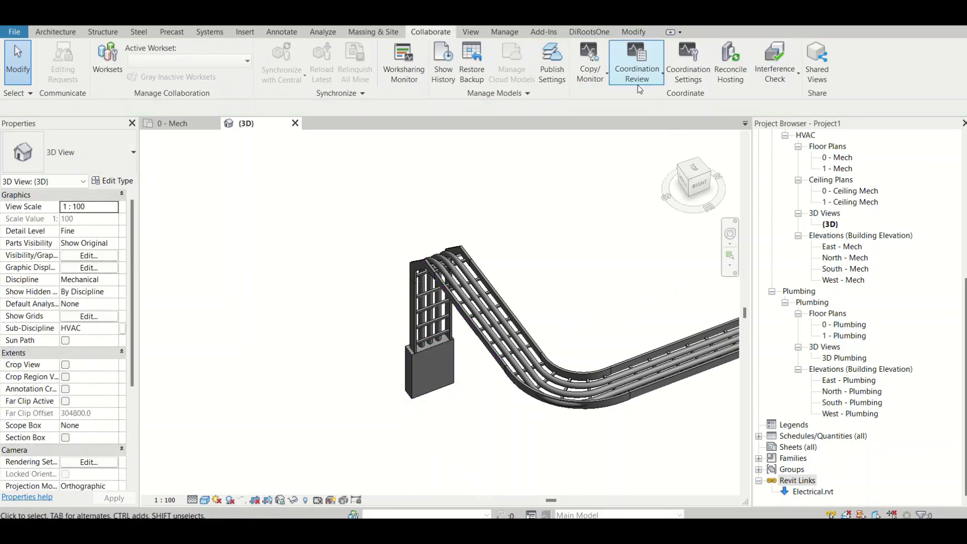
Copy the panelboard from the linked Electrical.rvt model into Project1 with Copy/Monitor
click(591, 74)
click(602, 124)
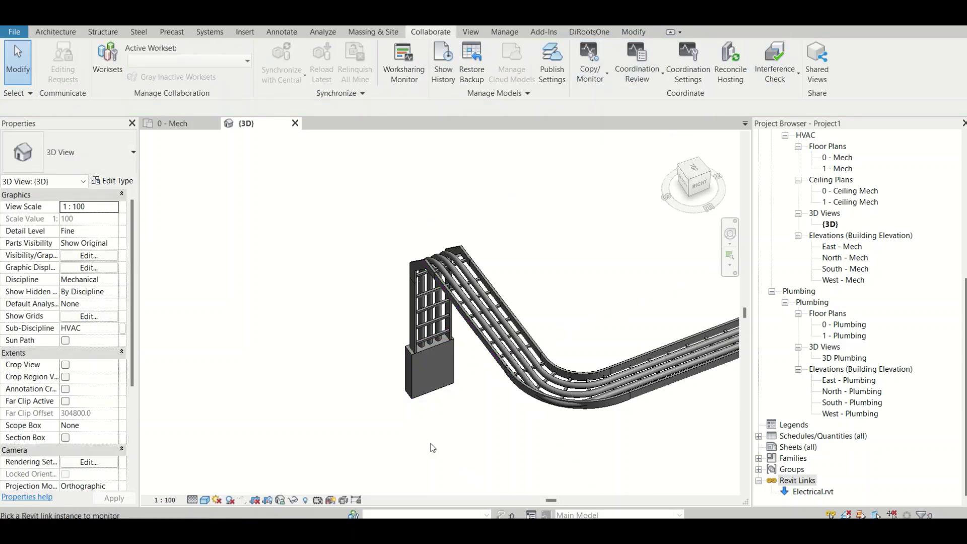
click(428, 378)
click(80, 61)
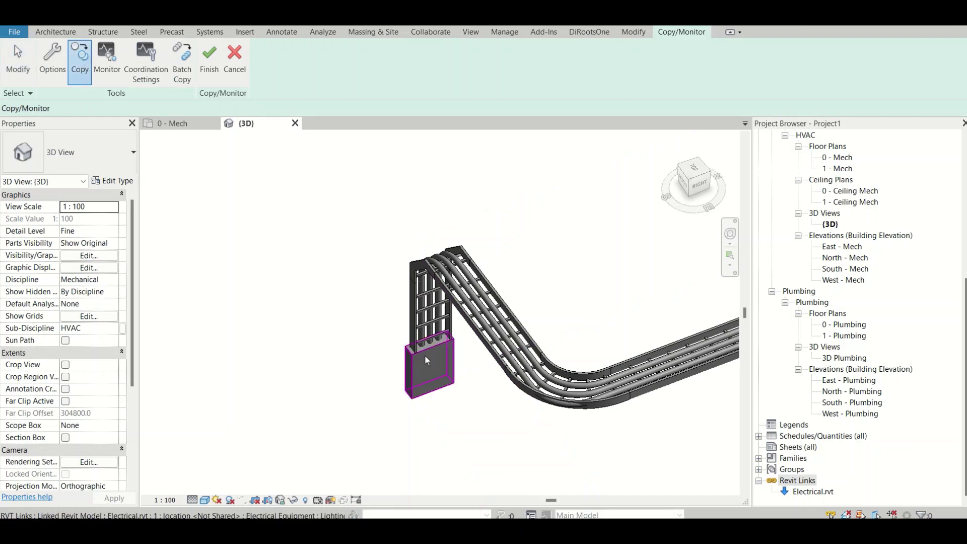
click(427, 361)
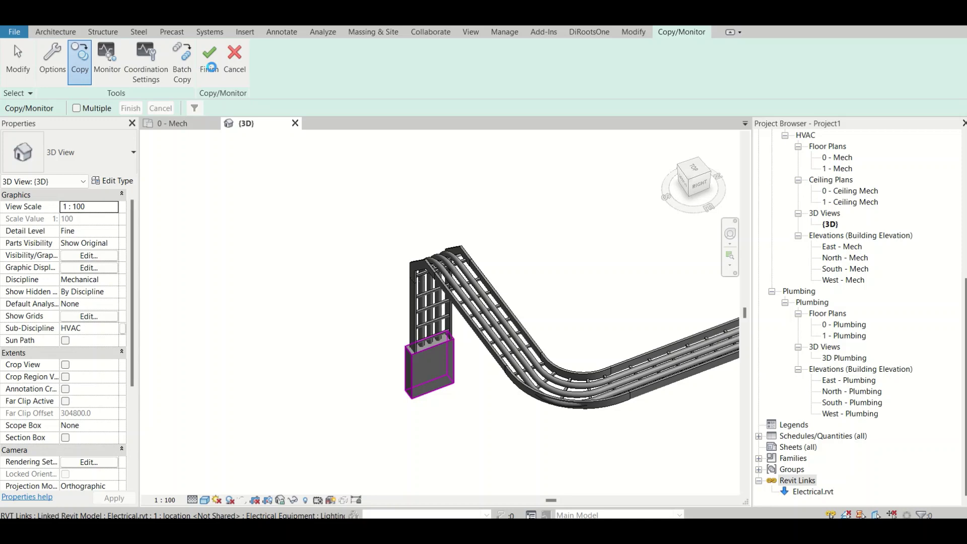
click(210, 67)
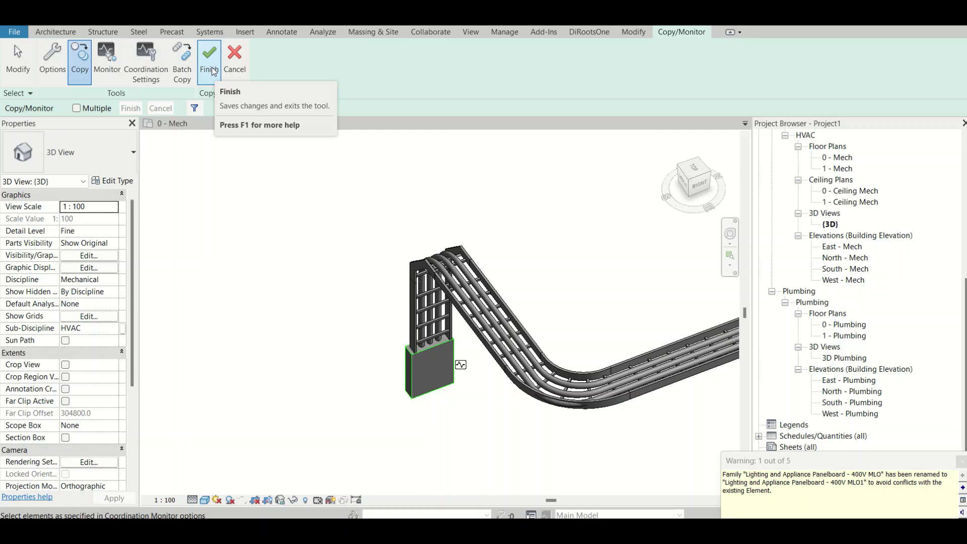
click(212, 71)
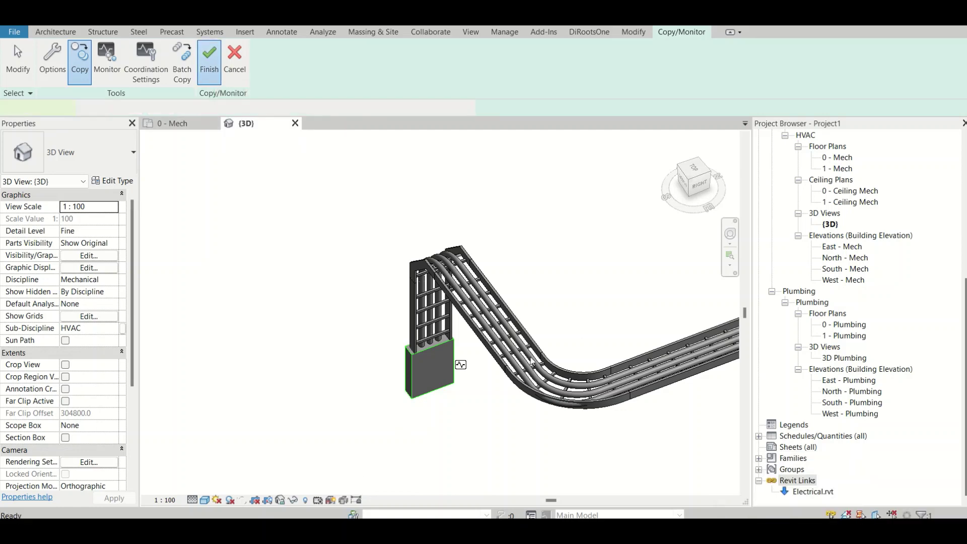
Stop monitoring the copied panelboard and keep it selected
click(411, 373)
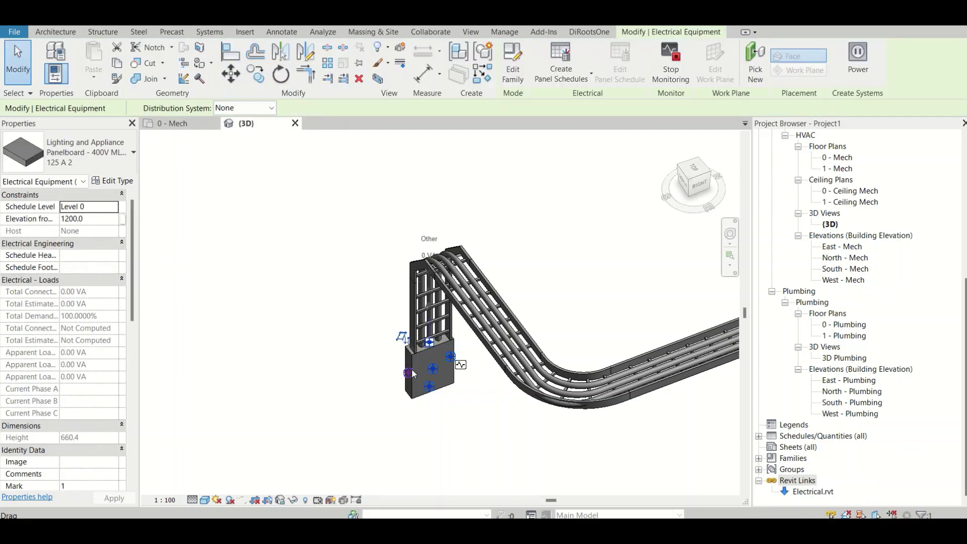
click(671, 65)
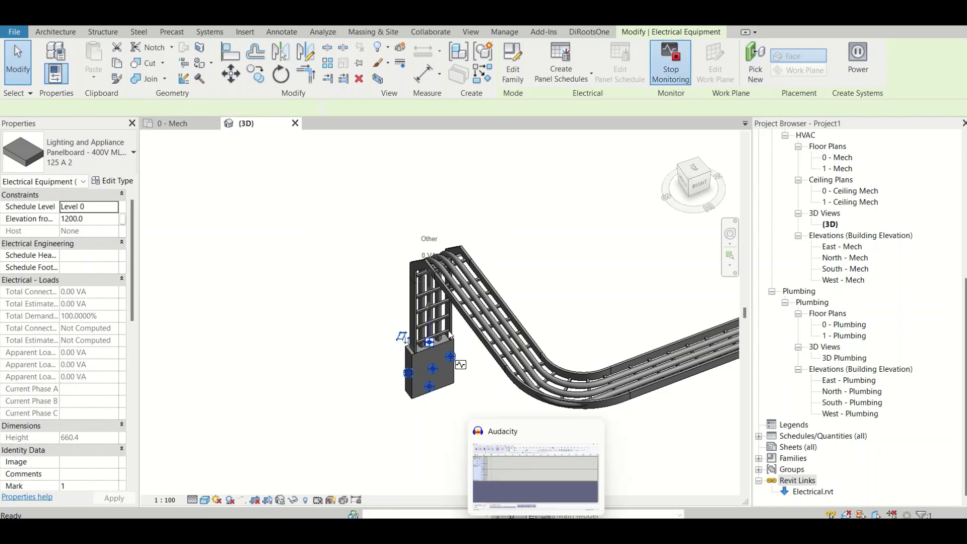
click(411, 391)
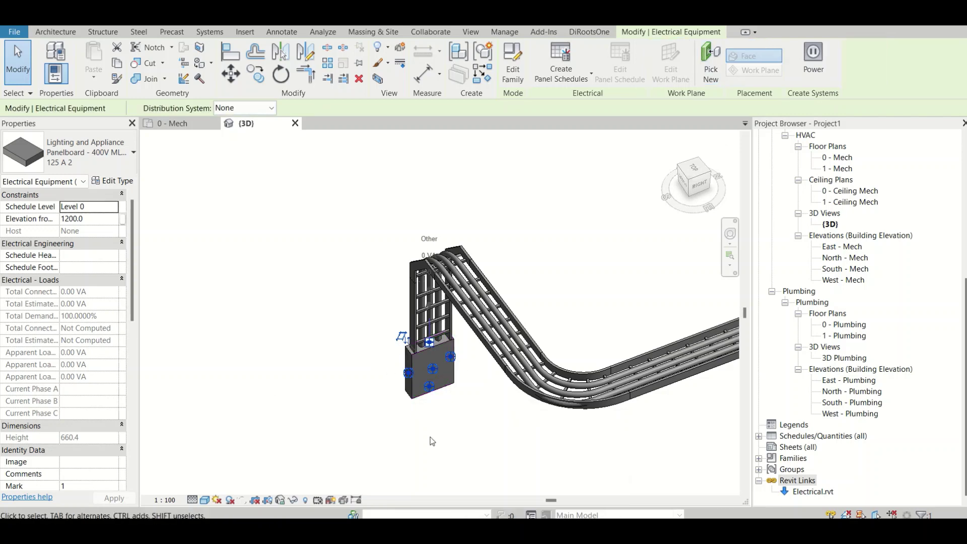
Delete the host extrusion in the panelboard family by setting its Extrusion Start to -304.8, and load the family into Project1
click(553, 76)
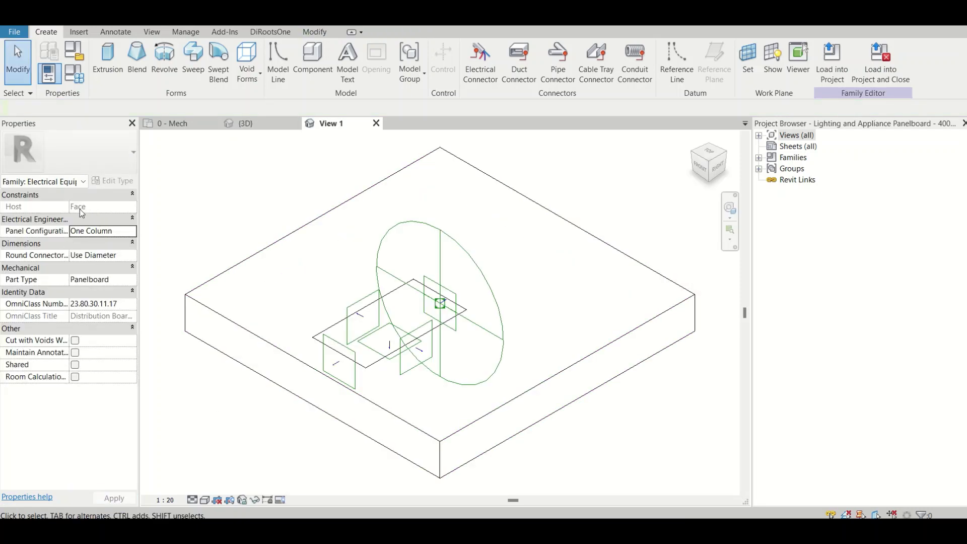
click(265, 312)
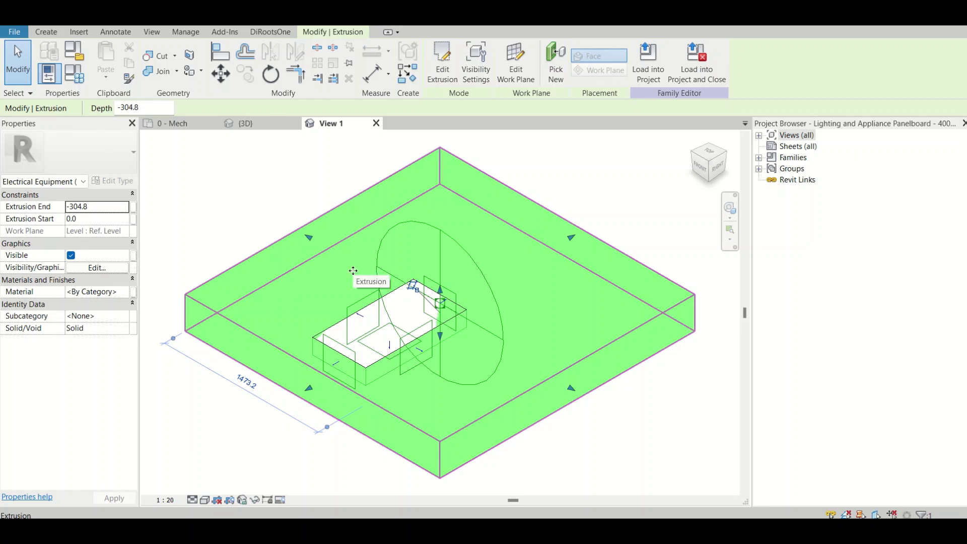
click(103, 207)
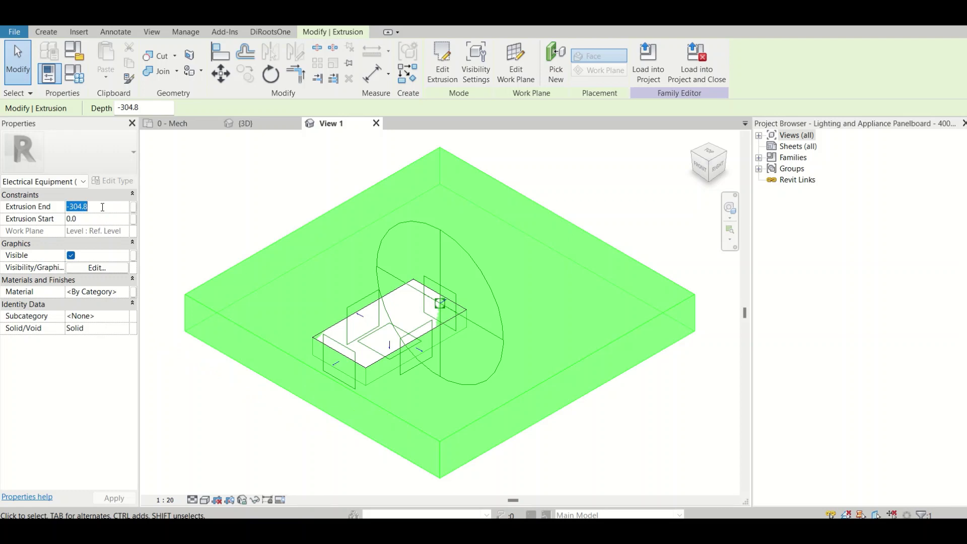
click(101, 219)
text(-304.8)
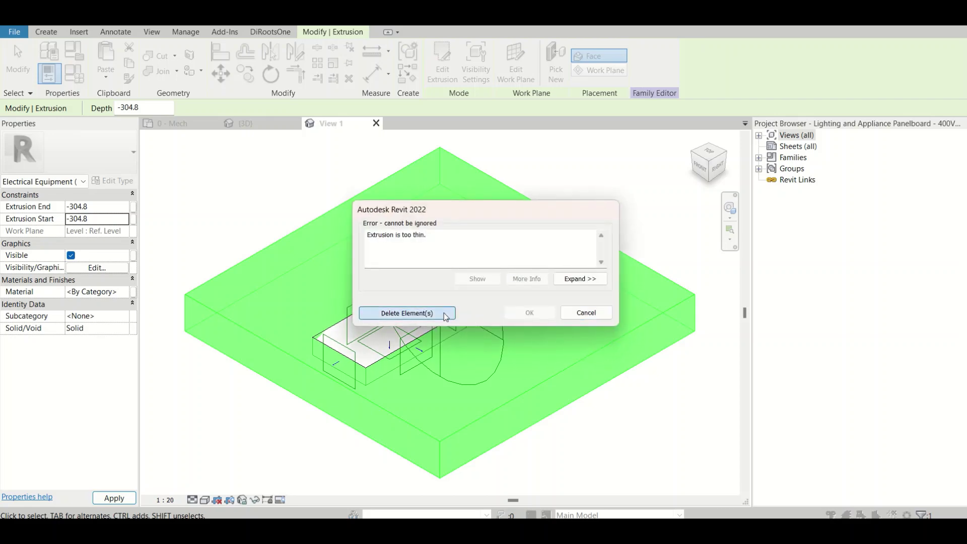
click(443, 313)
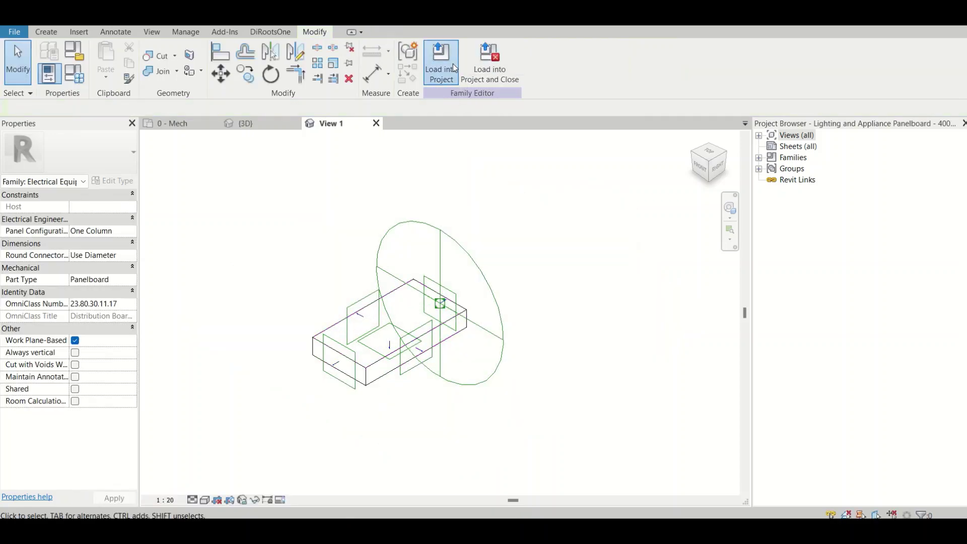
click(451, 64)
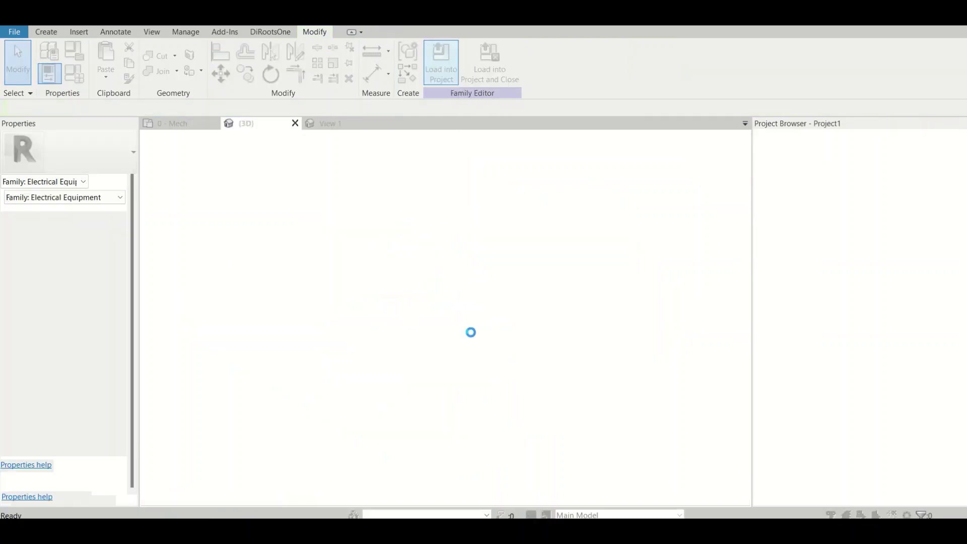
click(454, 273)
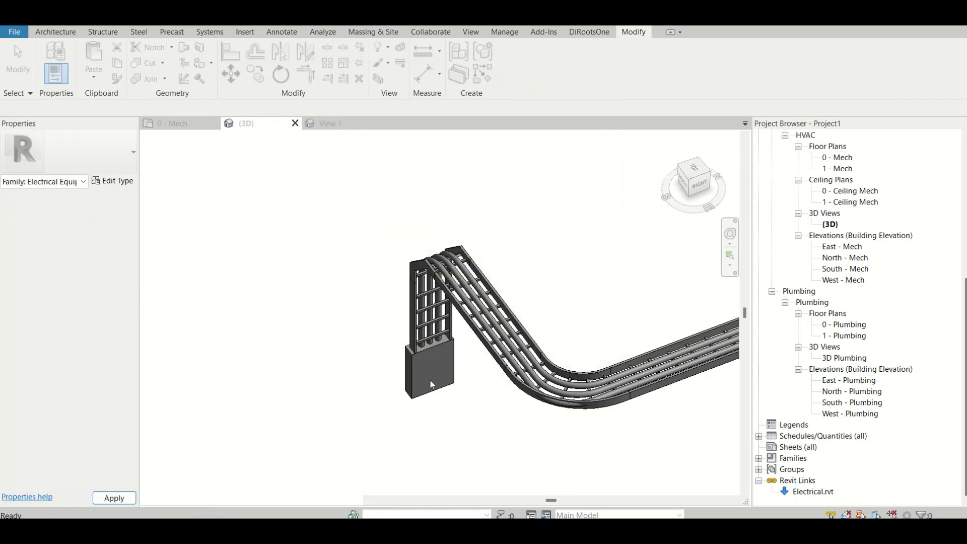
Create similar panelboards from the copied one and place four instances on the Level 0 work plane near the vertical cable tray
click(429, 416)
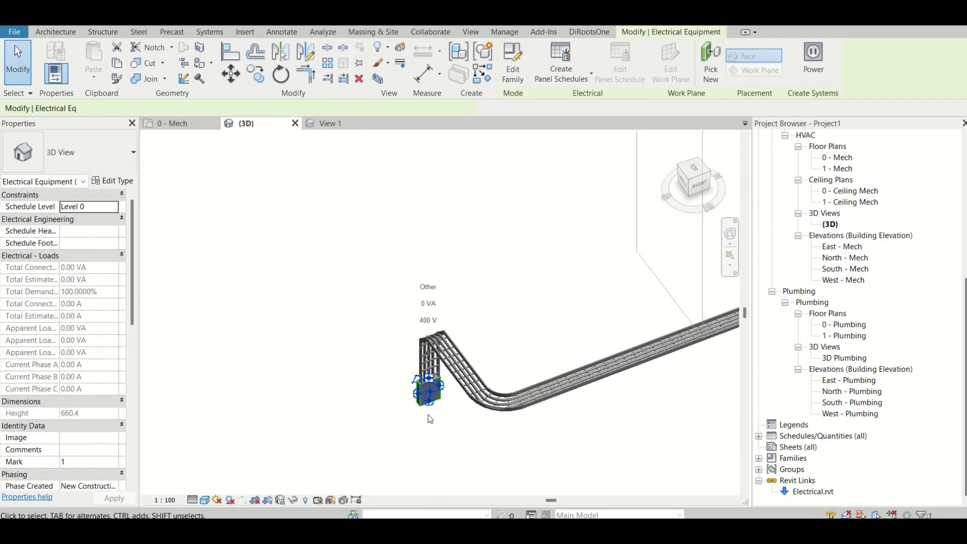
key(c)
key(s)
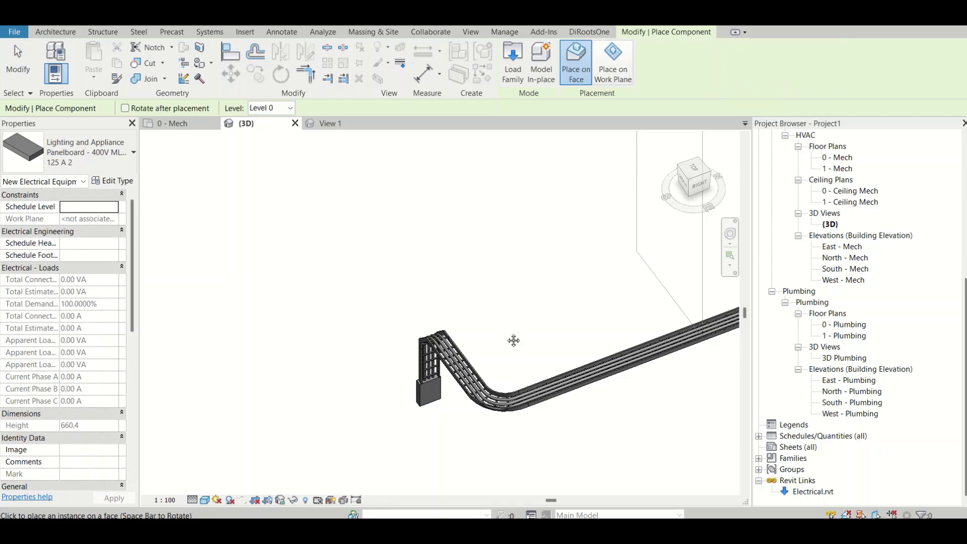
middle_drag(513, 340, 395, 371)
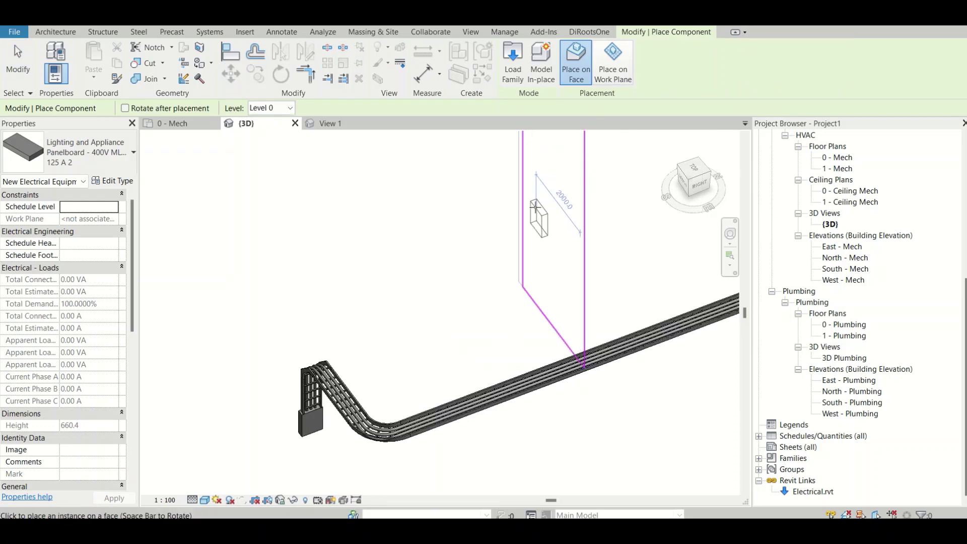
scroll(536, 207, down, 3)
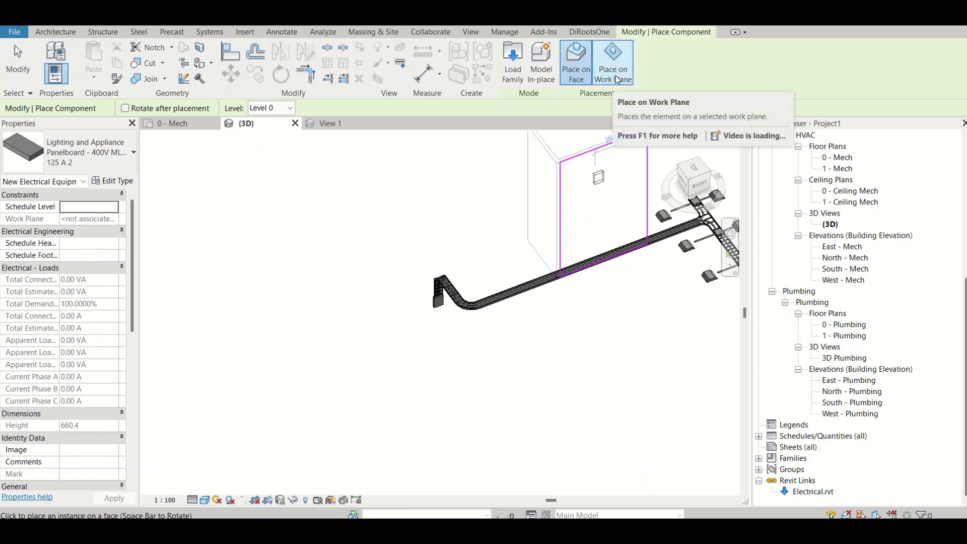
click(615, 70)
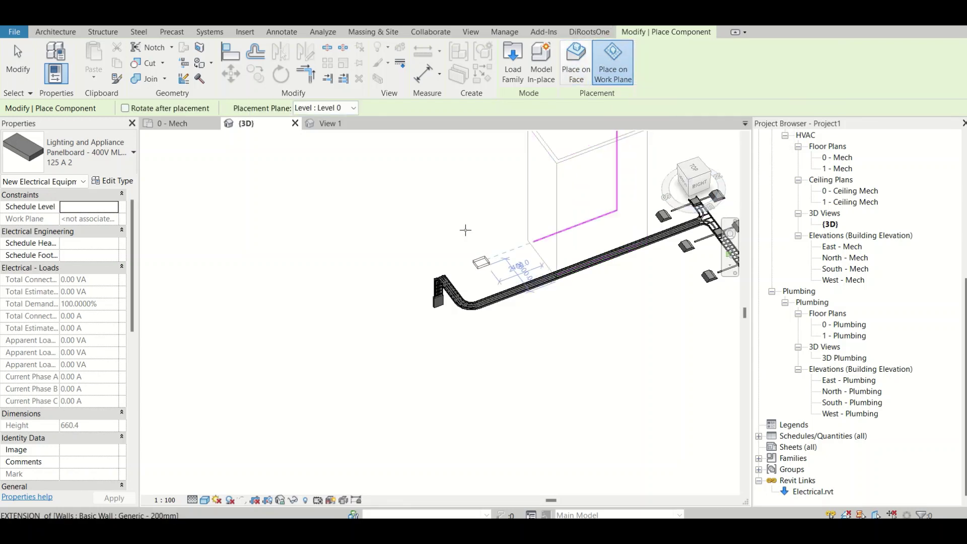
click(462, 230)
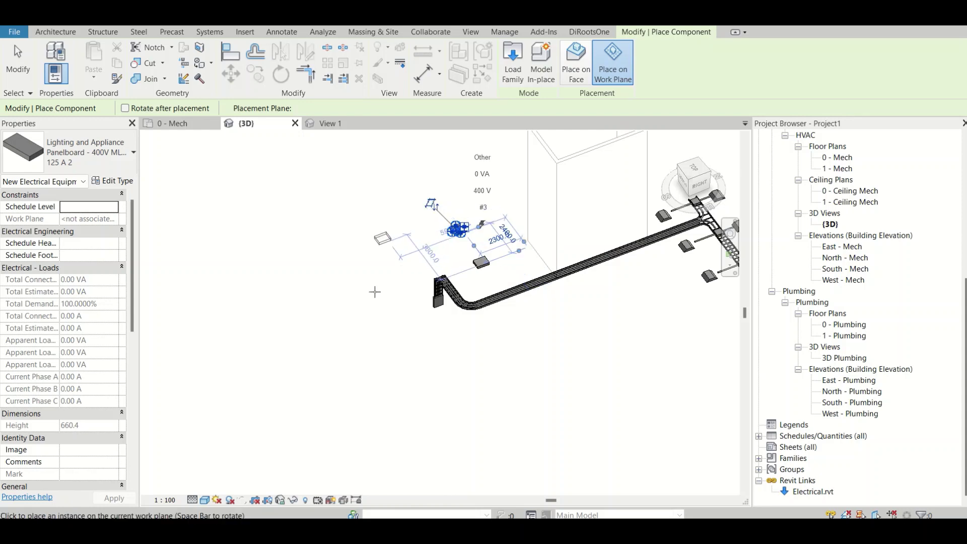
click(397, 271)
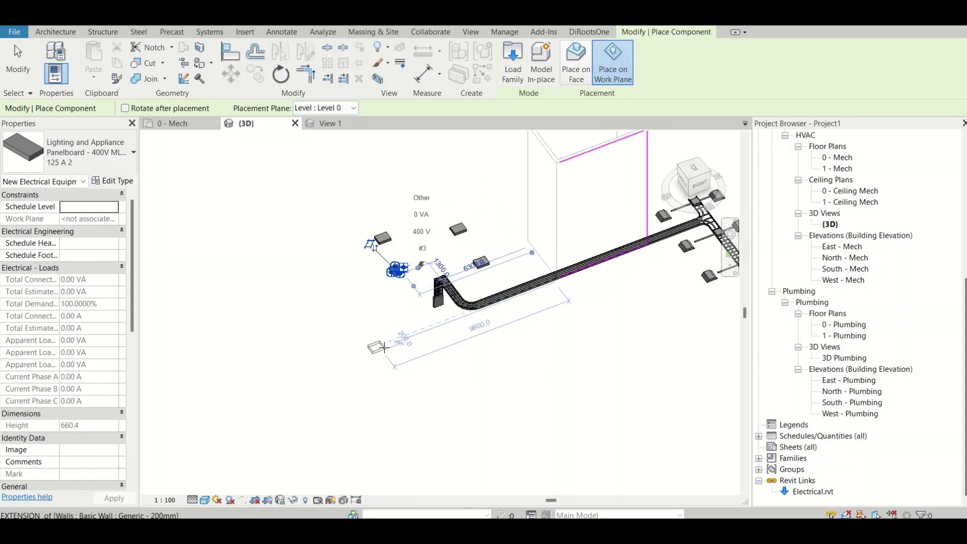
key(Escape)
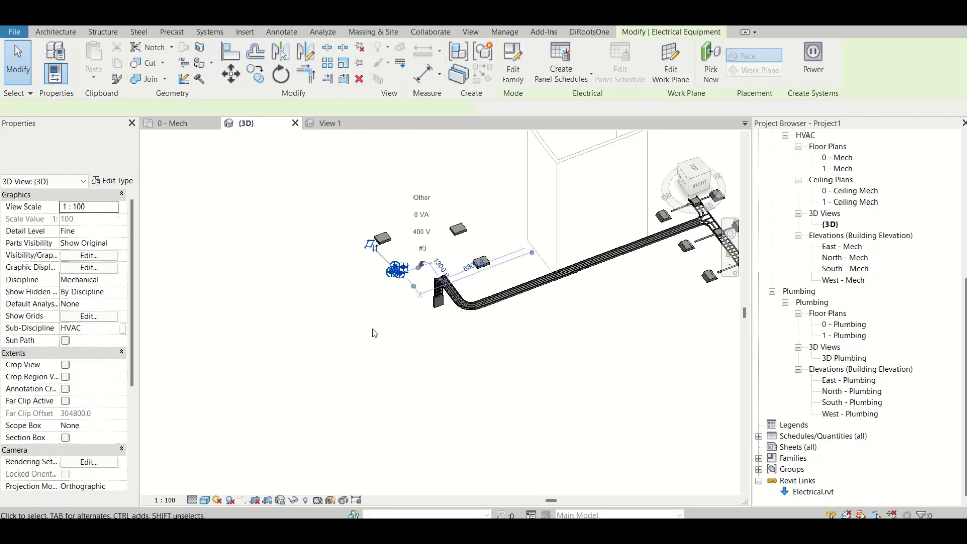
click(373, 334)
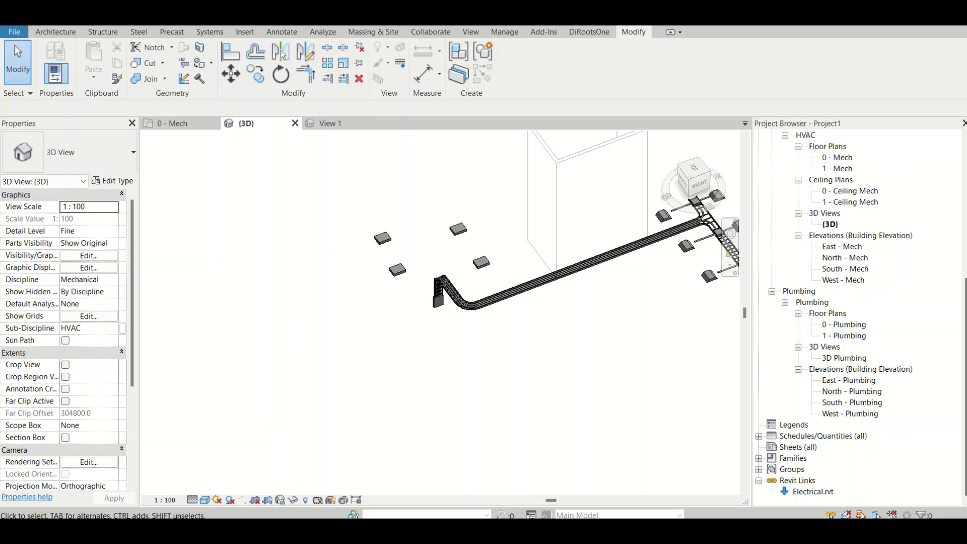
Switch to the Revit window containing the Electrical project
mouse_move(509, 531)
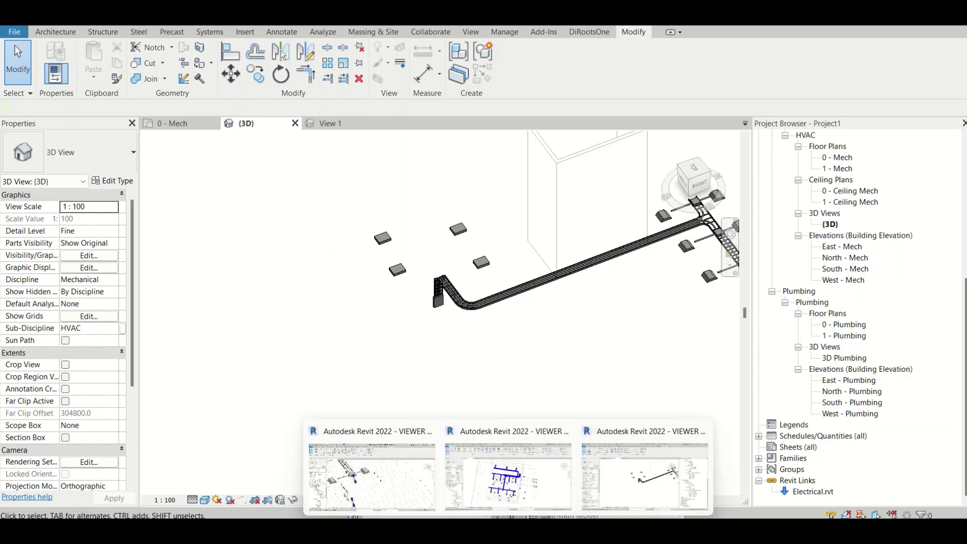
click(508, 476)
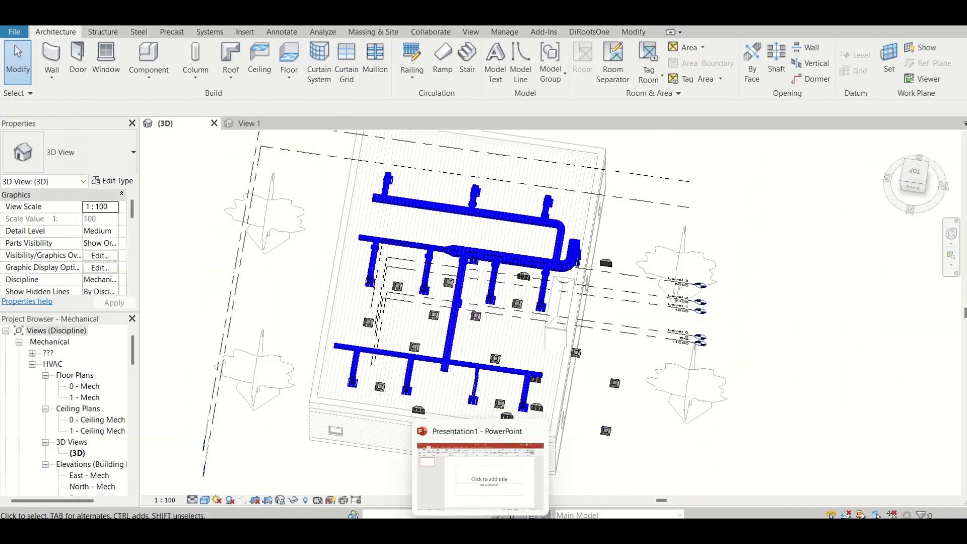
mouse_move(509, 531)
click(417, 474)
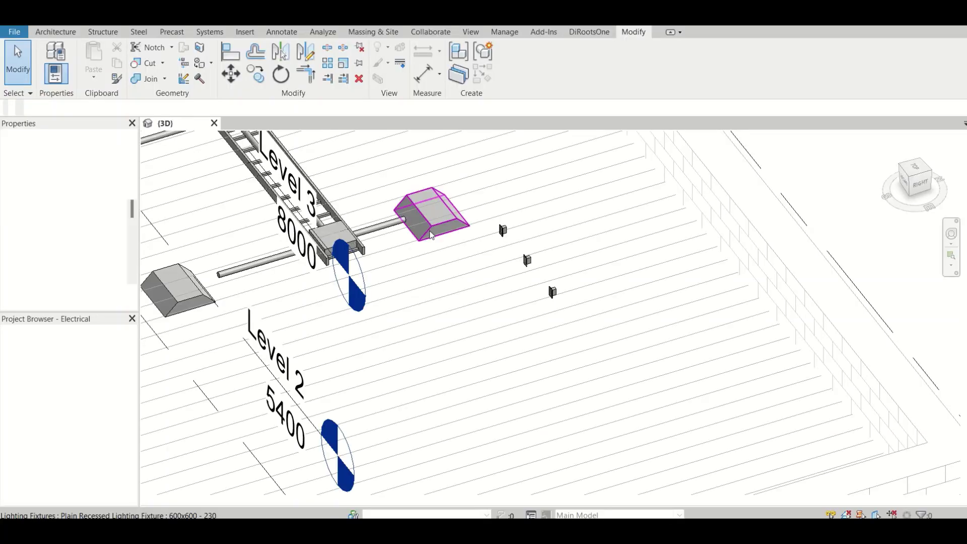
Inspect the host property of the 600x600 recessed lighting fixture beside the cable tray's end, and review the 3D view's properties
click(437, 236)
middle_drag(435, 260, 536, 348)
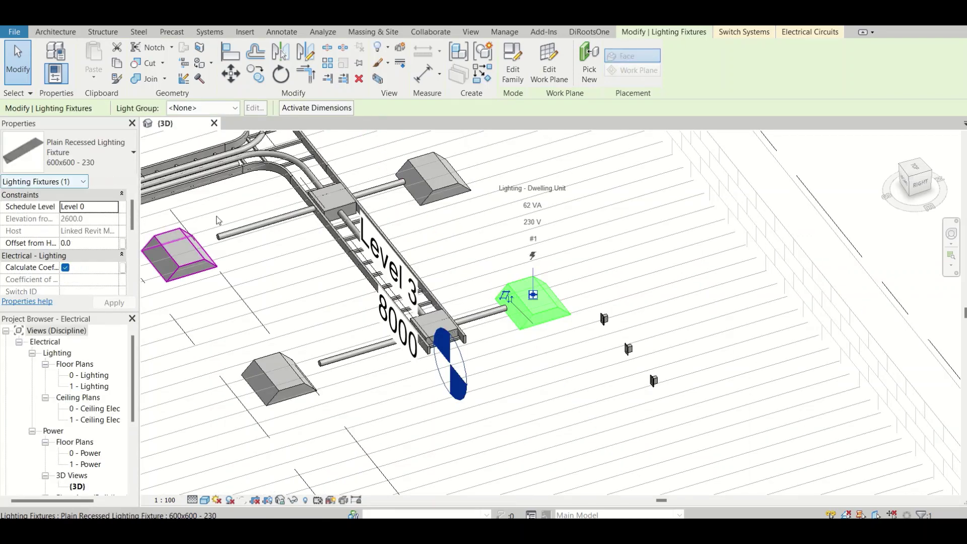
scroll(508, 304, down, 3)
scroll(508, 301, down, 2)
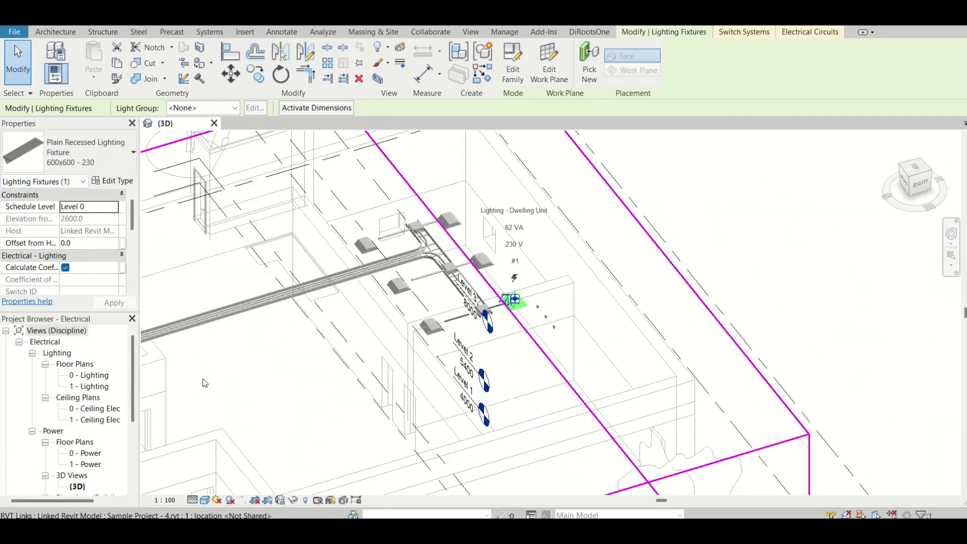
key(Escape)
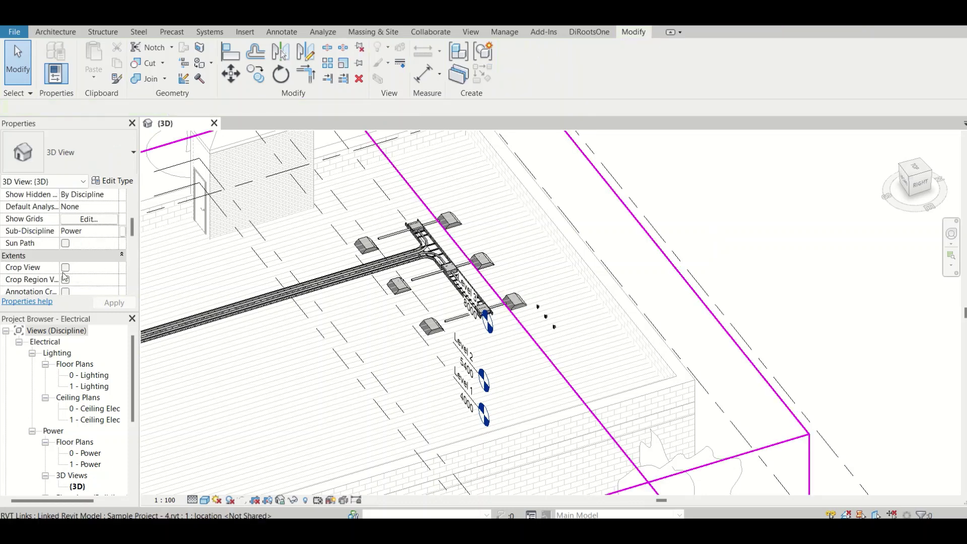
scroll(39, 241, up, 2)
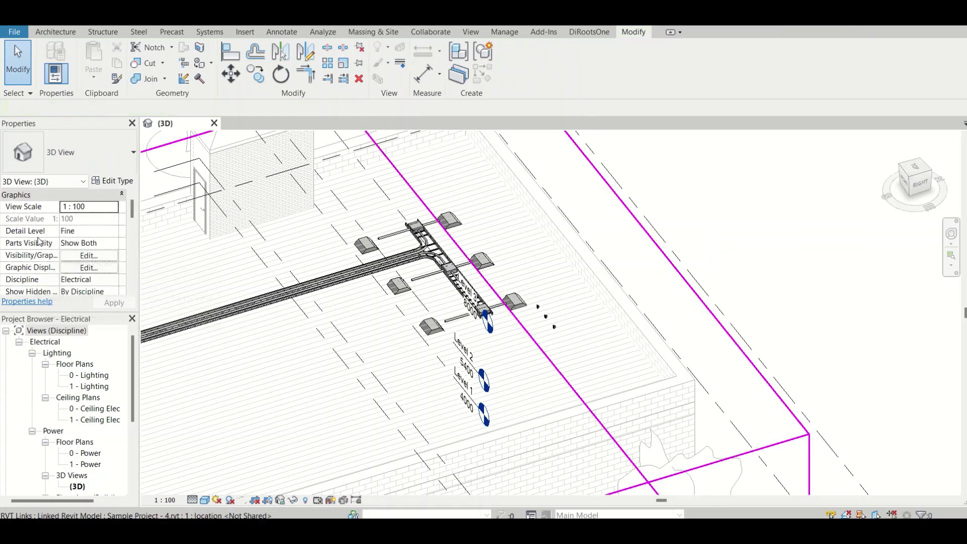
scroll(40, 250, down, 6)
scroll(44, 259, down, 1)
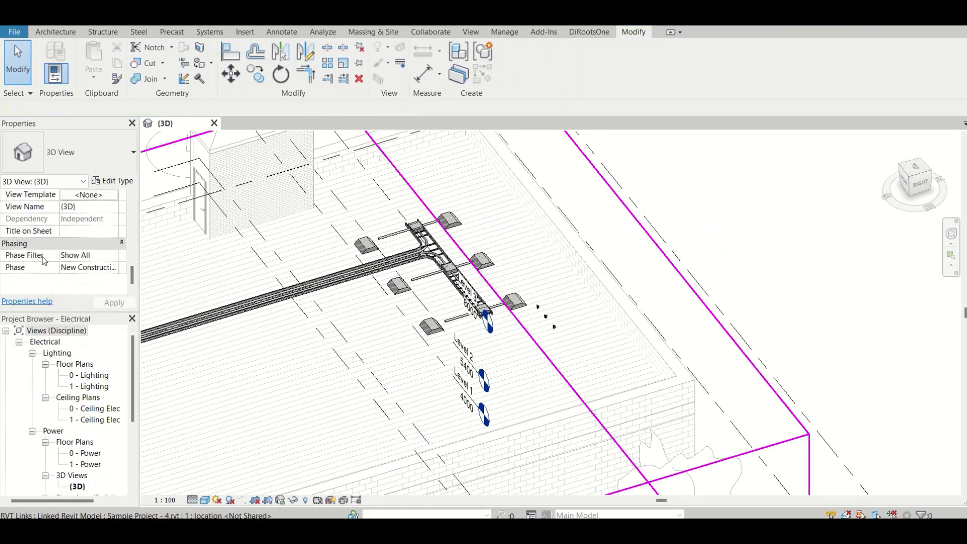
scroll(75, 272, up, 4)
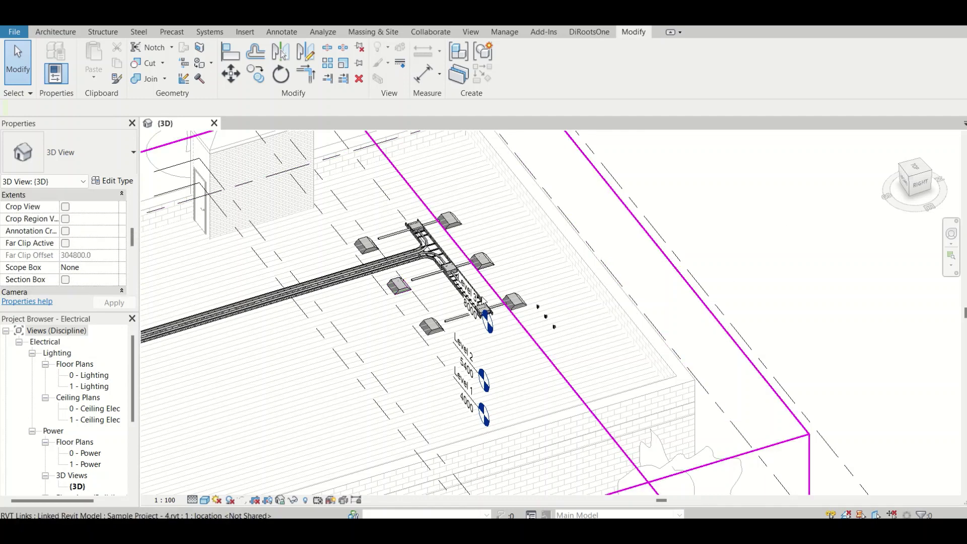
Delete the host extrusion in the Plain Recessed Lighting Fixture family by setting Extrusion Start to -304.8 and removing constraints, and load it into the project
scroll(514, 303, up, 8)
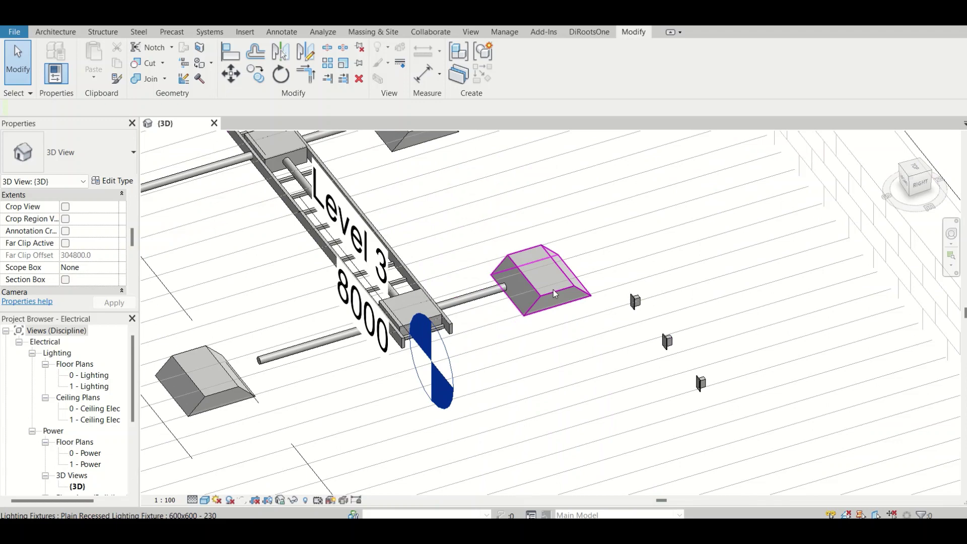
click(553, 289)
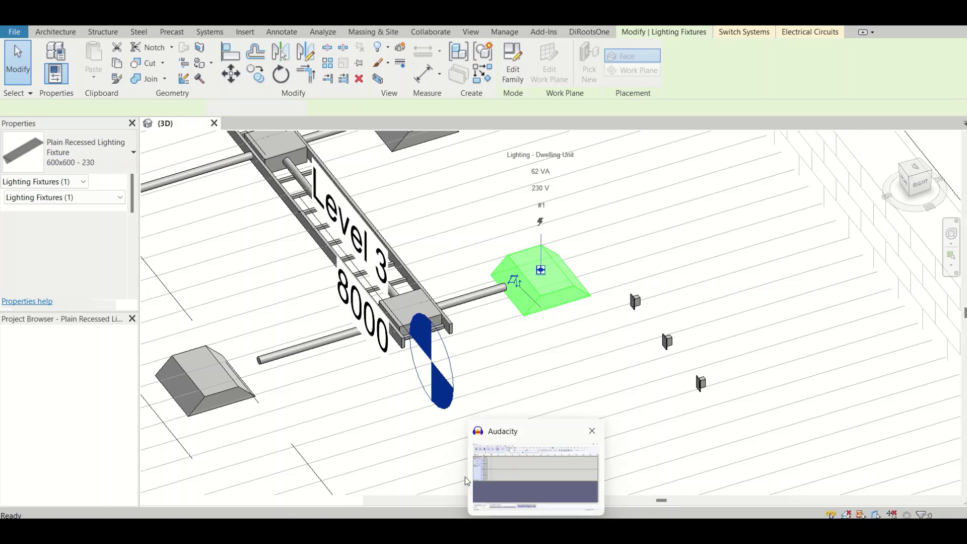
click(581, 440)
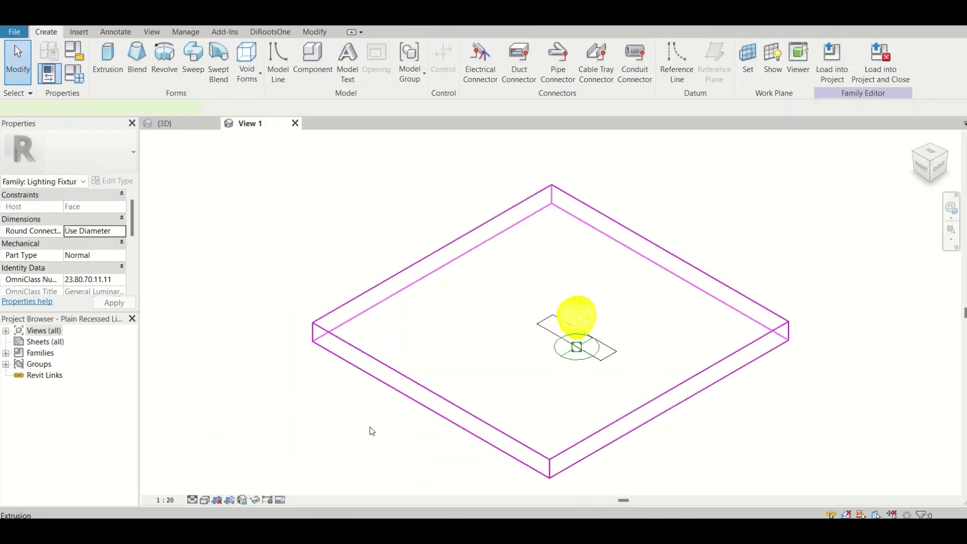
click(99, 218)
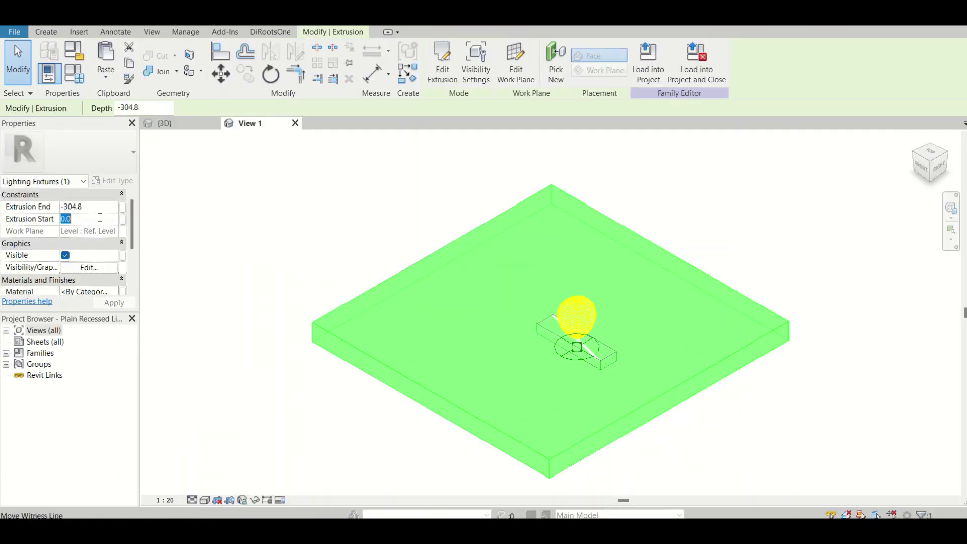
text(-304.8)
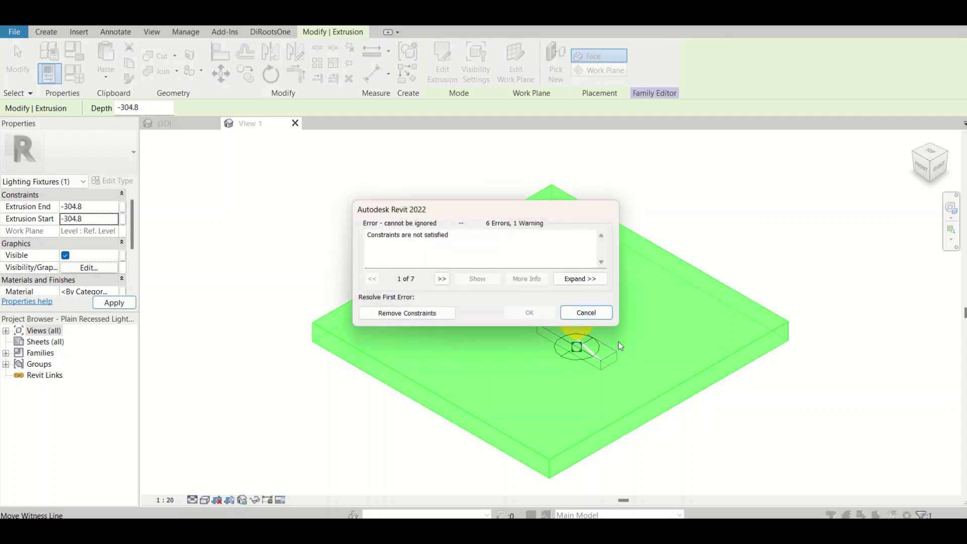
click(371, 315)
click(407, 313)
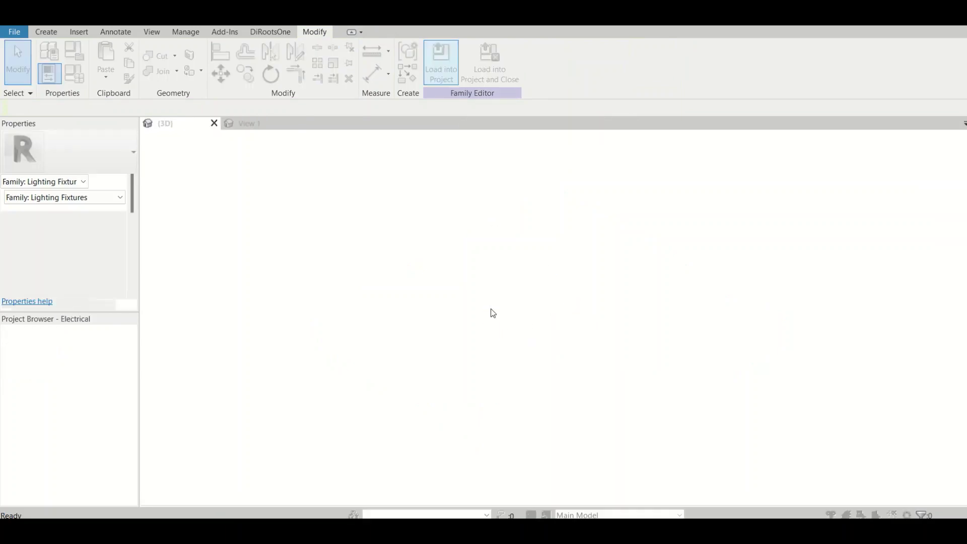
click(480, 247)
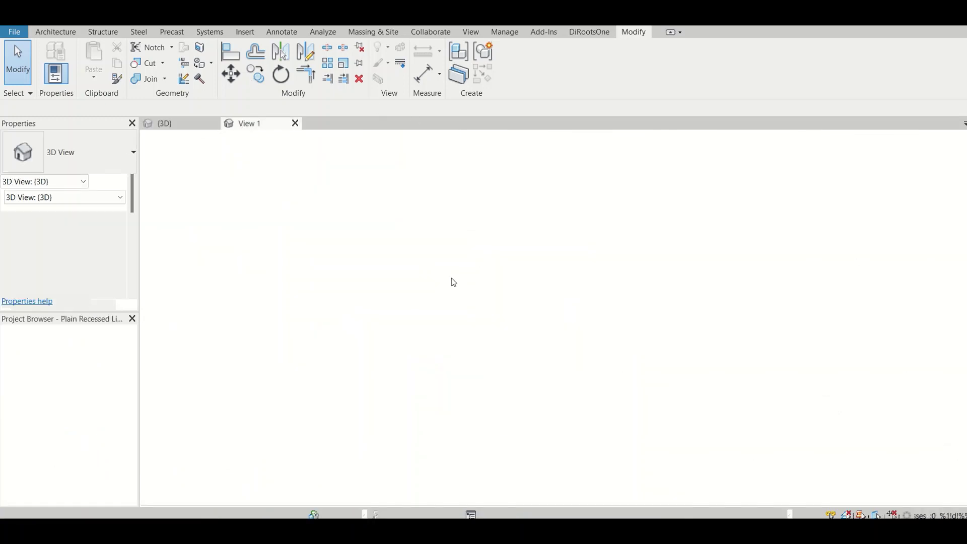
Examine the reloaded lighting fixtures and the panelboard below the vertical cable tray in the Electrical project's 3D view
click(194, 126)
scroll(561, 343, down, 6)
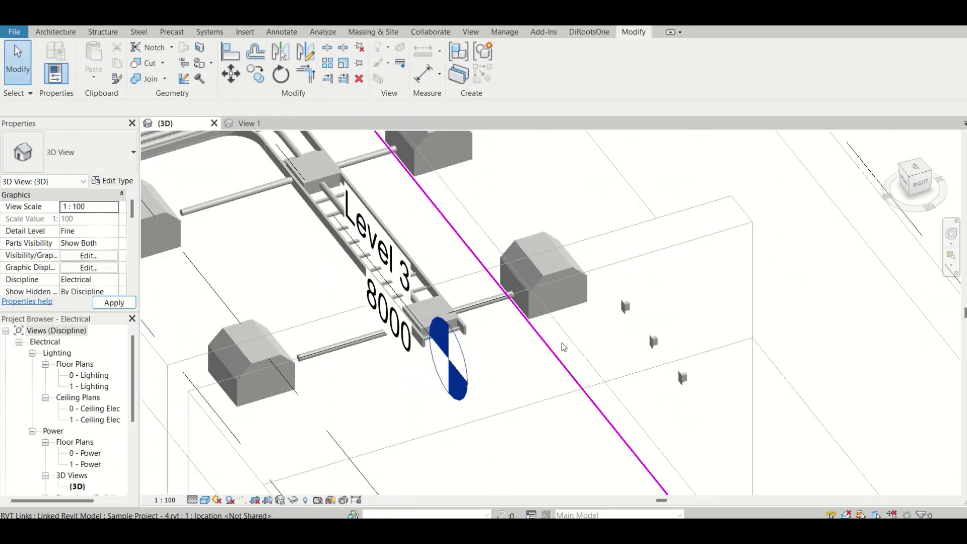
scroll(403, 285, down, 5)
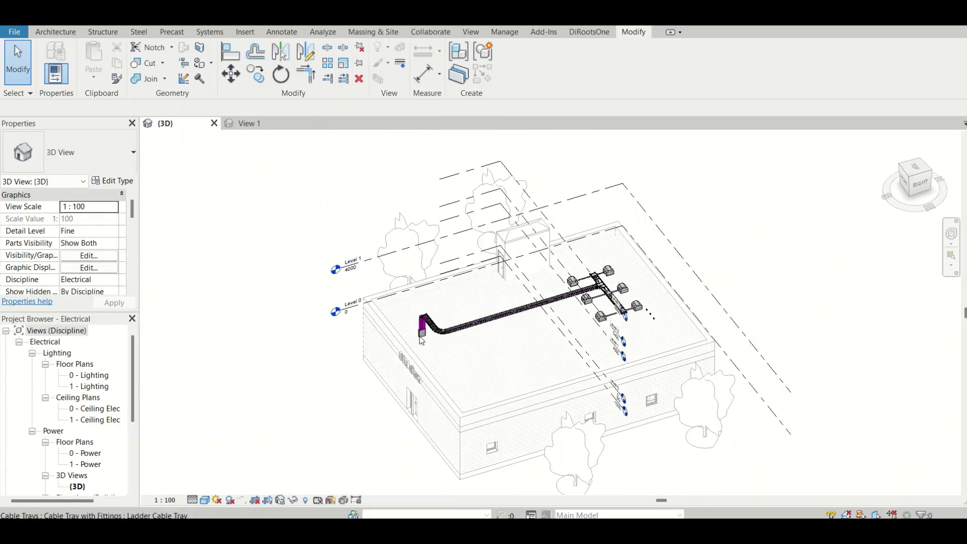
scroll(422, 339, up, 6)
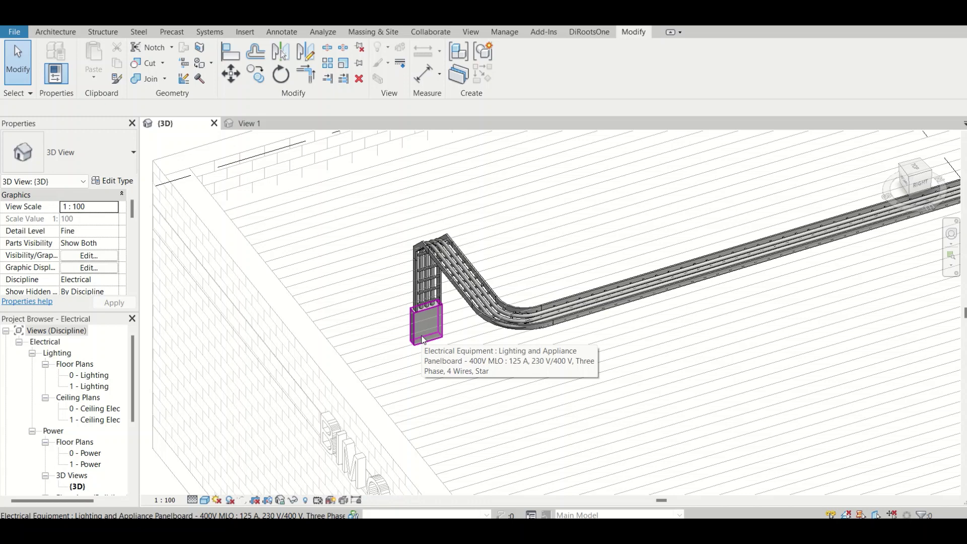
mouse_move(438, 31)
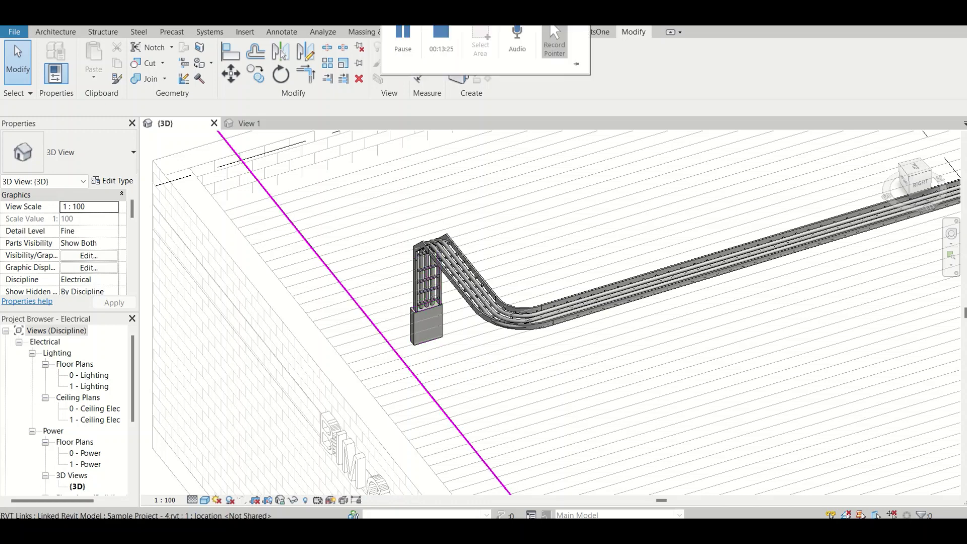